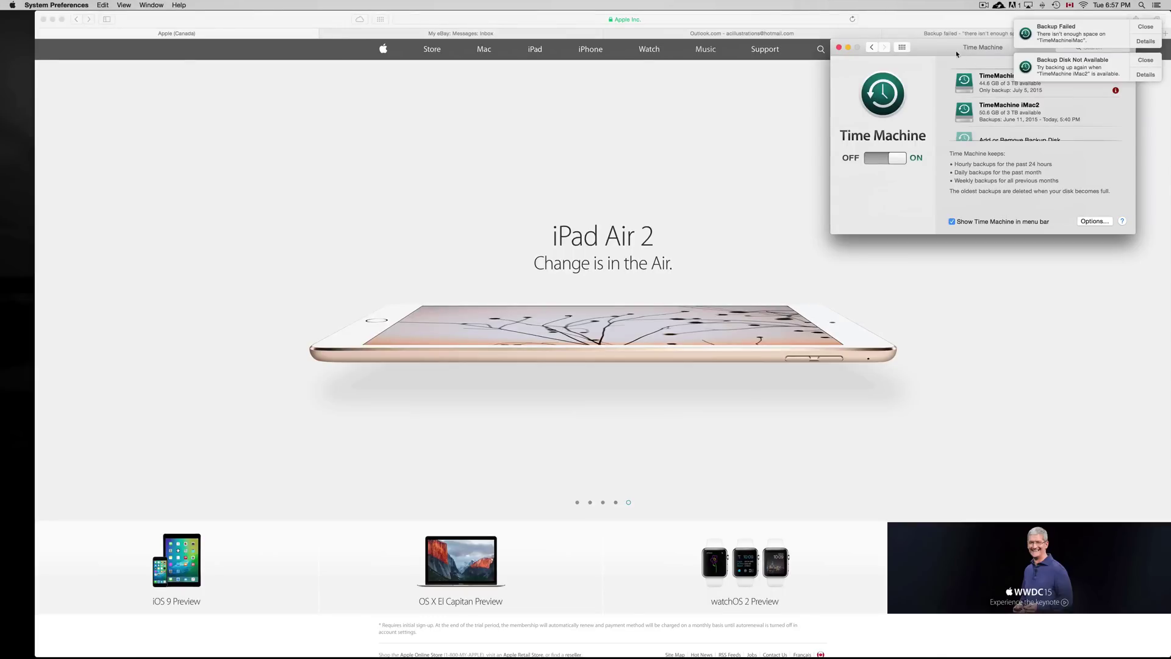
Step: Drag the Time Machine window away from the notification banners, then quit System Preferences
left_click_drag(957, 53, 907, 92)
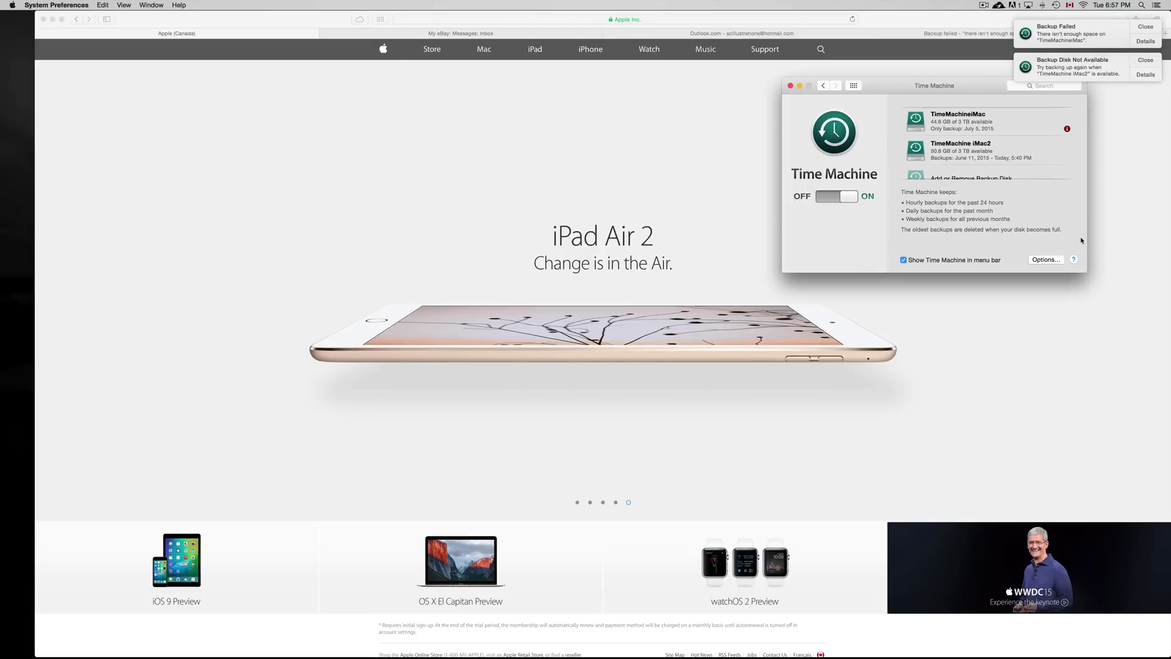
left_click(790, 86)
Step: Relaunch System Preferences from the Dock and return to the Time Machine pane
mouse_move(876, 653)
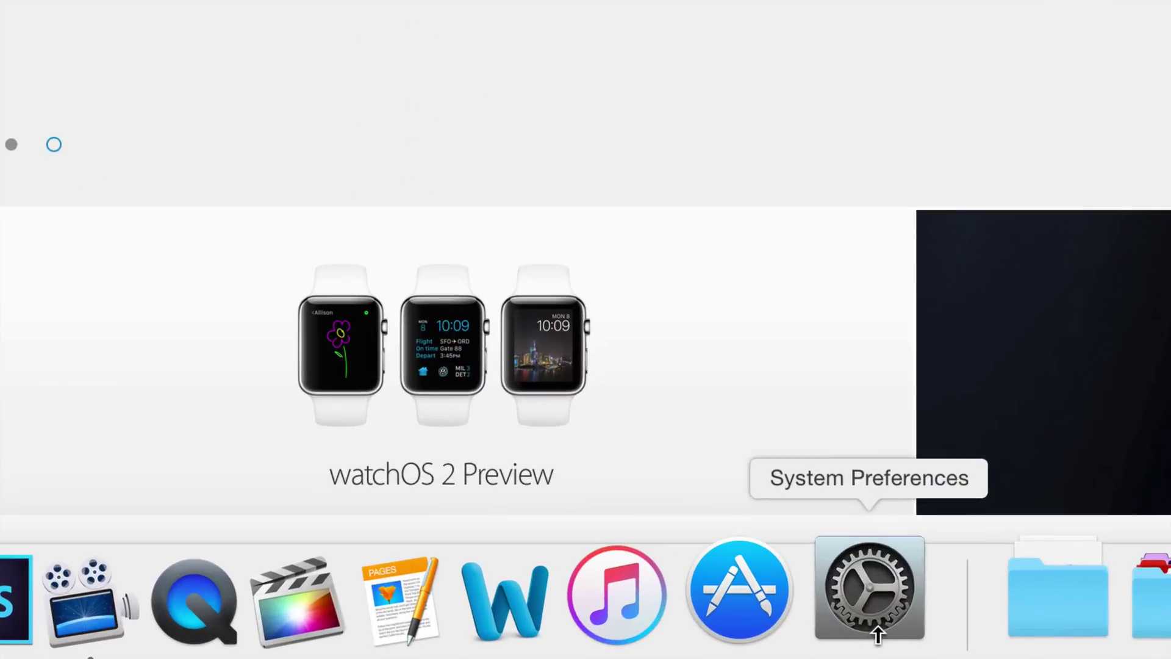
left_click(876, 631)
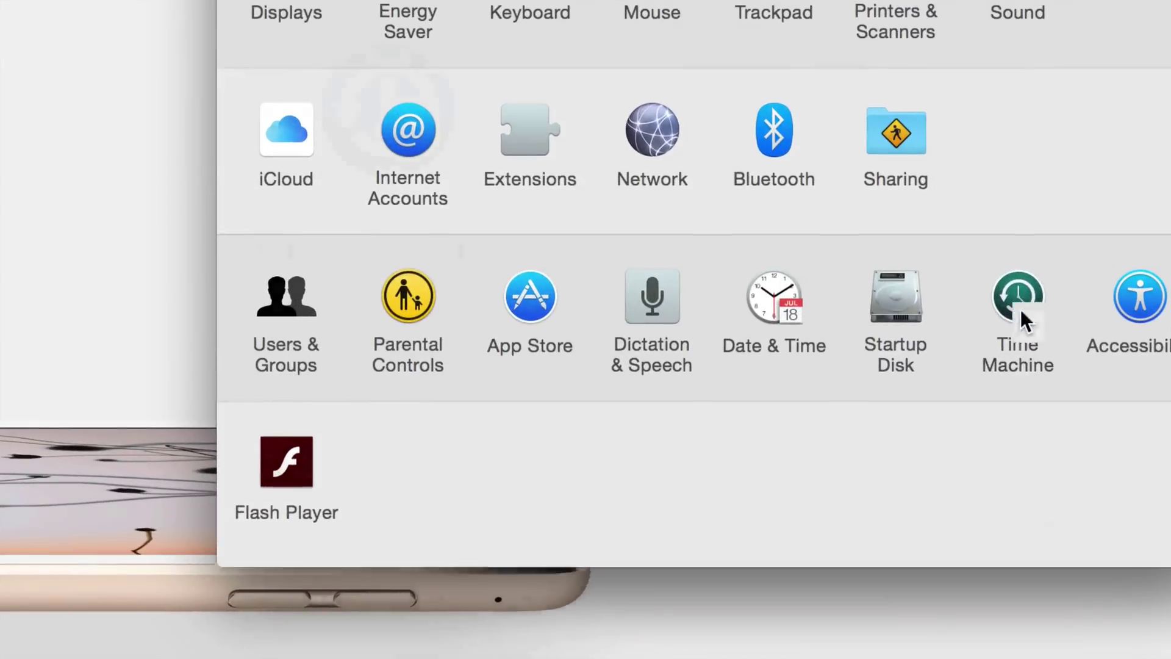
left_click(1020, 310)
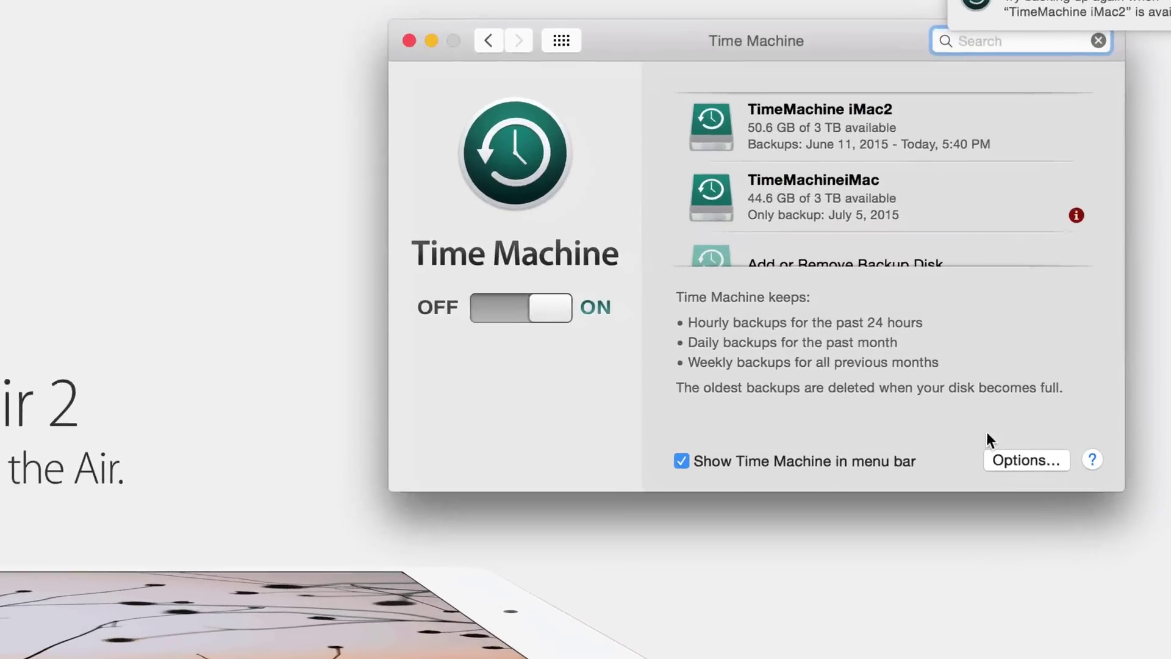
left_click(1025, 386)
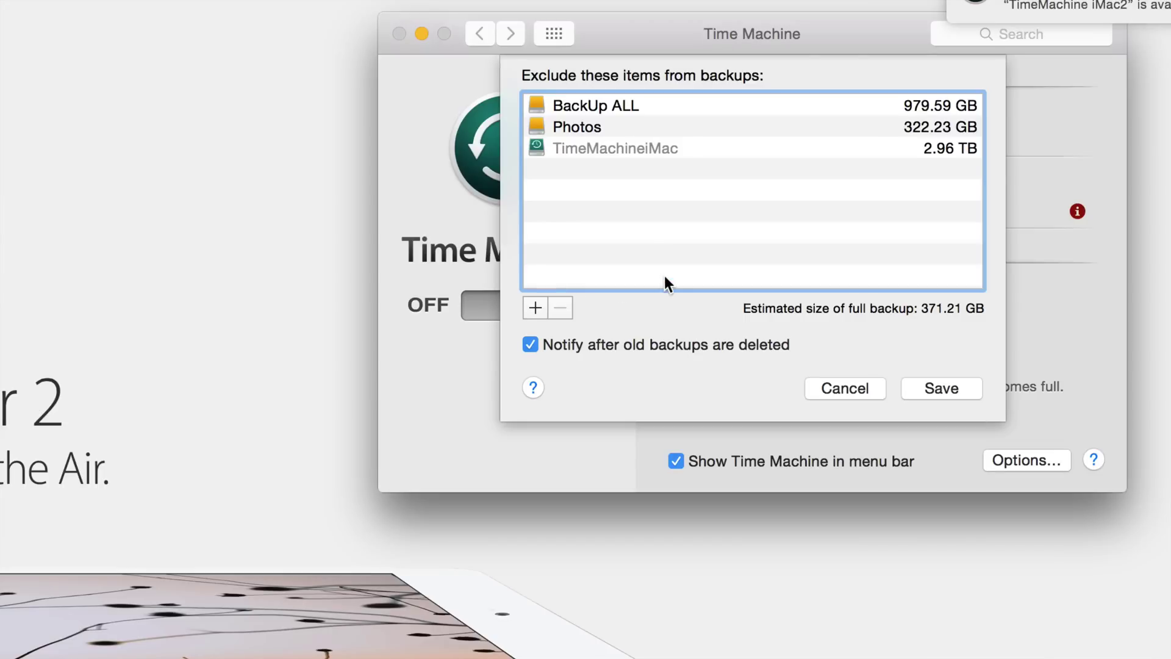
left_click(537, 307)
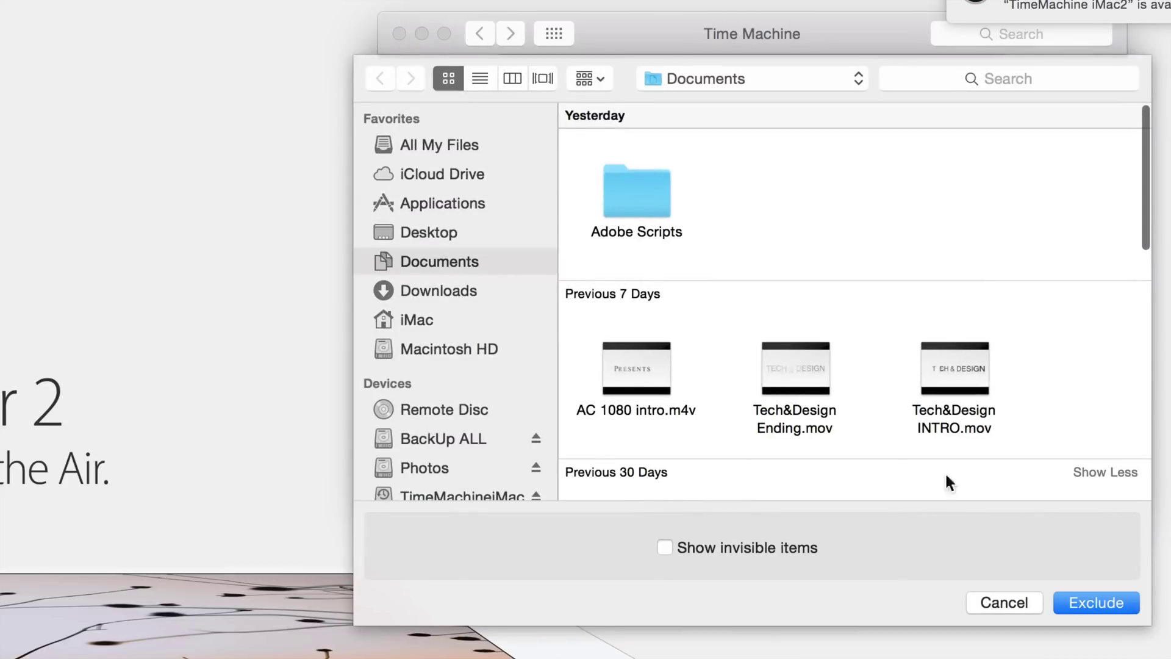
left_click(1014, 604)
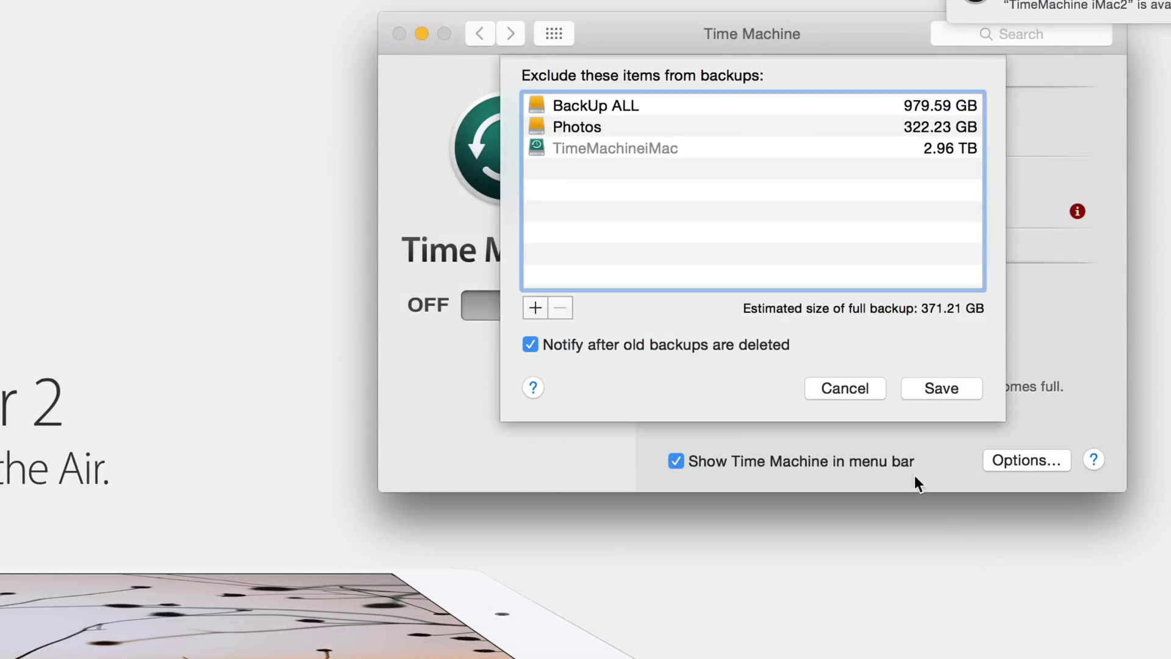
left_click(856, 389)
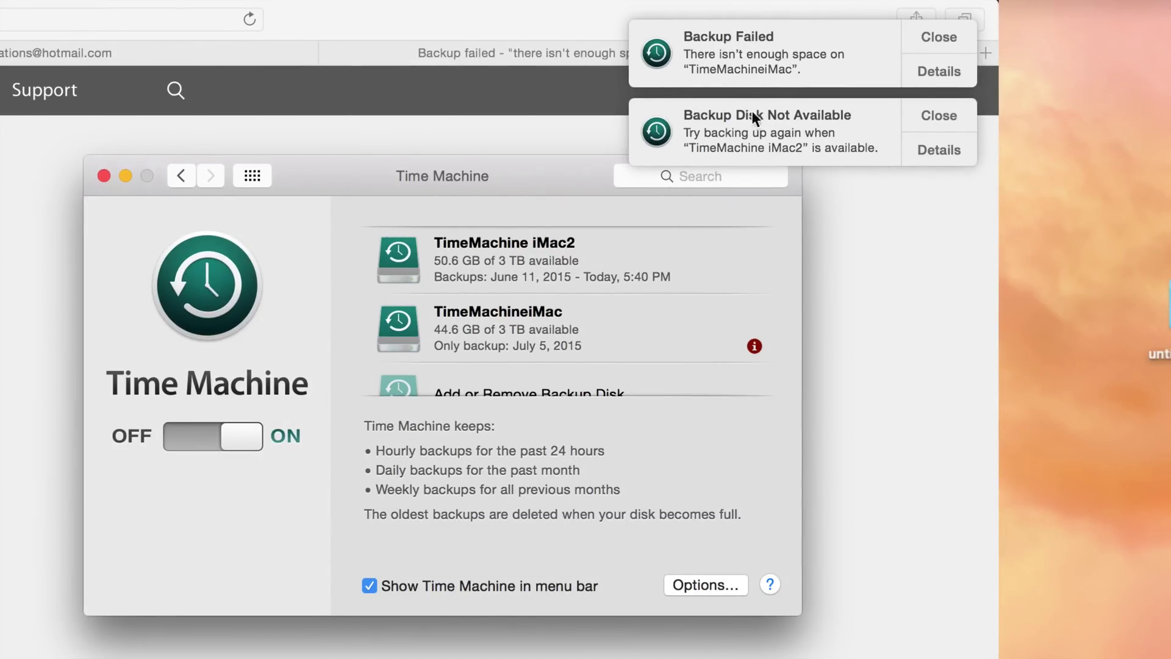
Step: Close the Backup Failed and Backup Disk Not Available banners and re-centre the Time Machine window
left_click(938, 38)
left_click(938, 38)
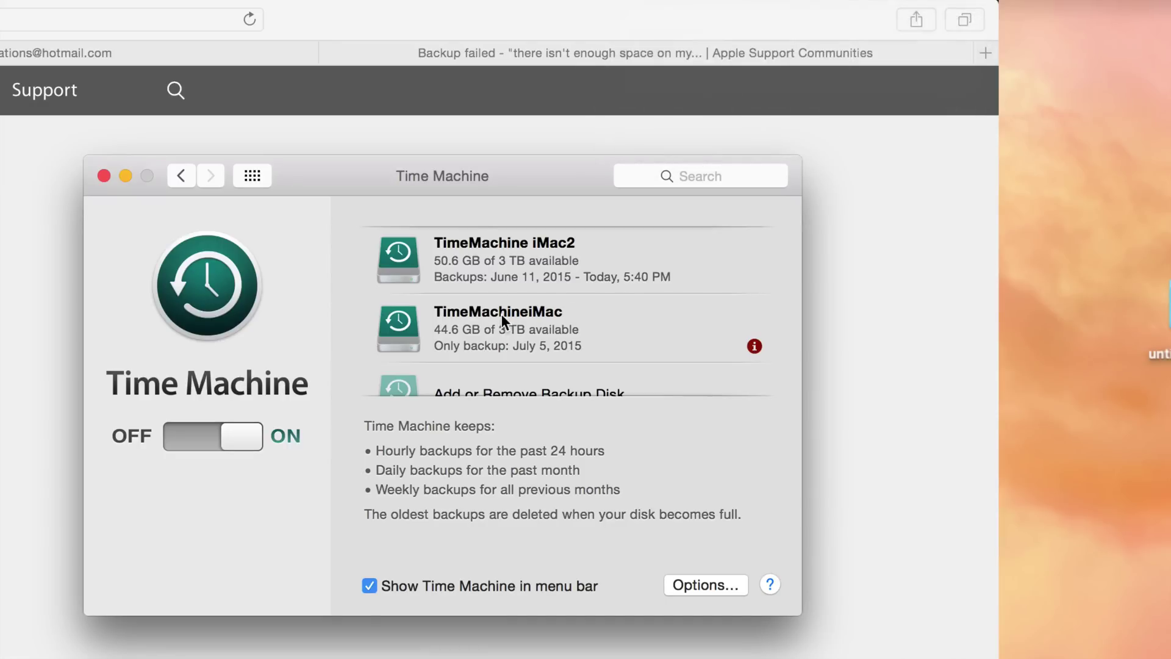
left_click_drag(463, 195, 701, 144)
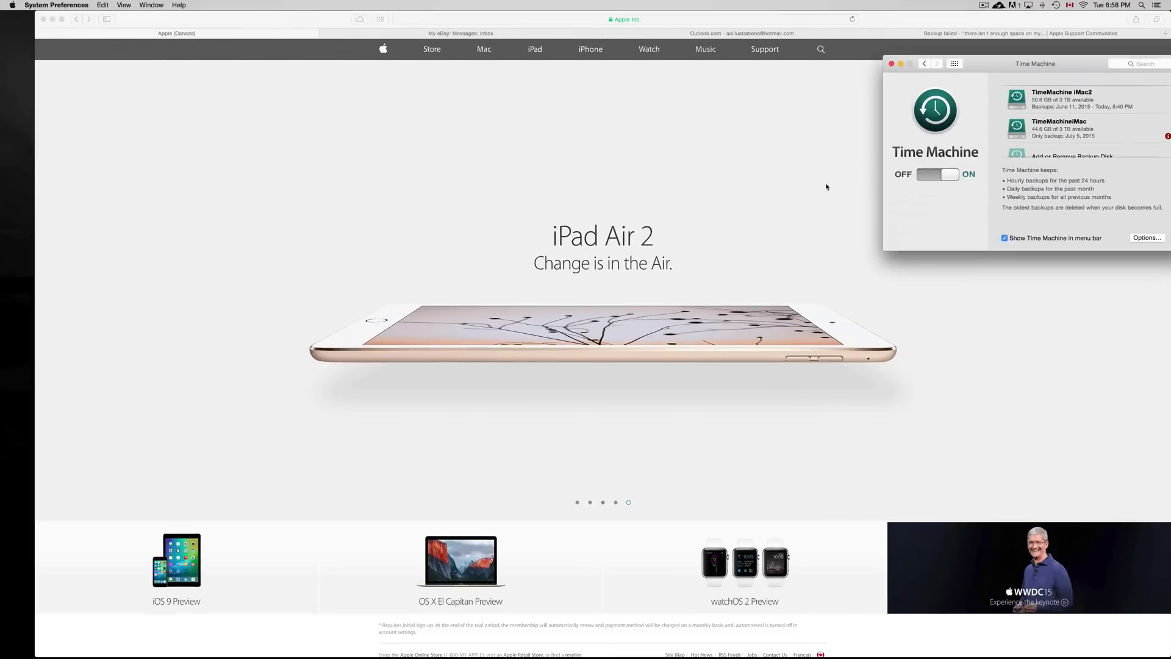
key("F11")
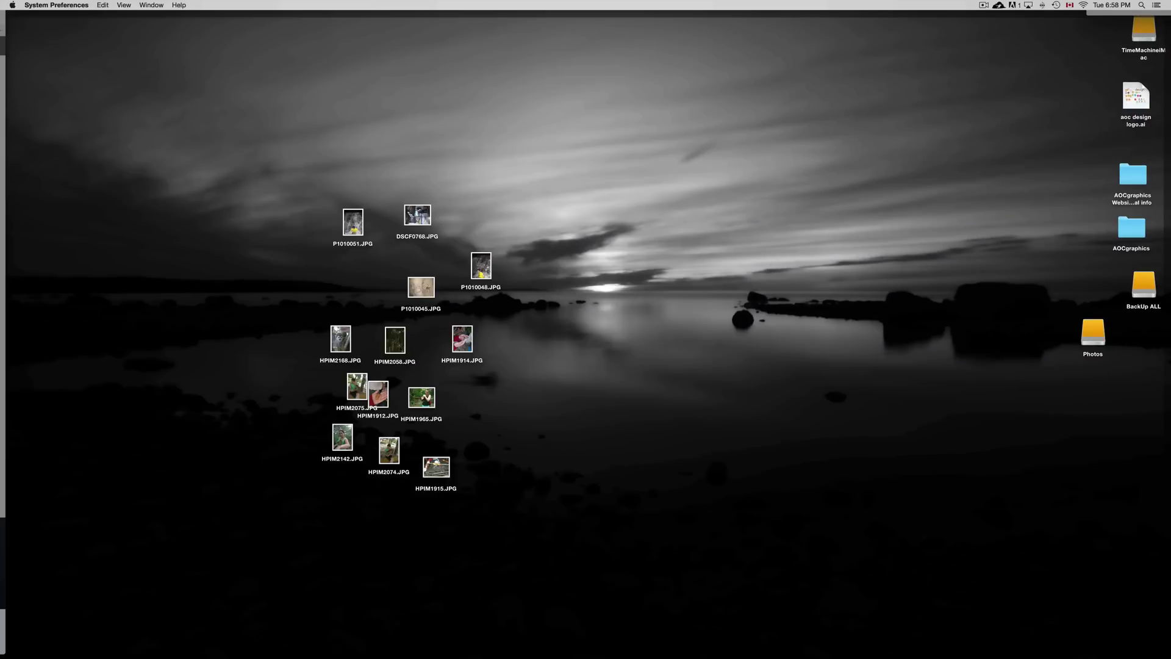
key("F11")
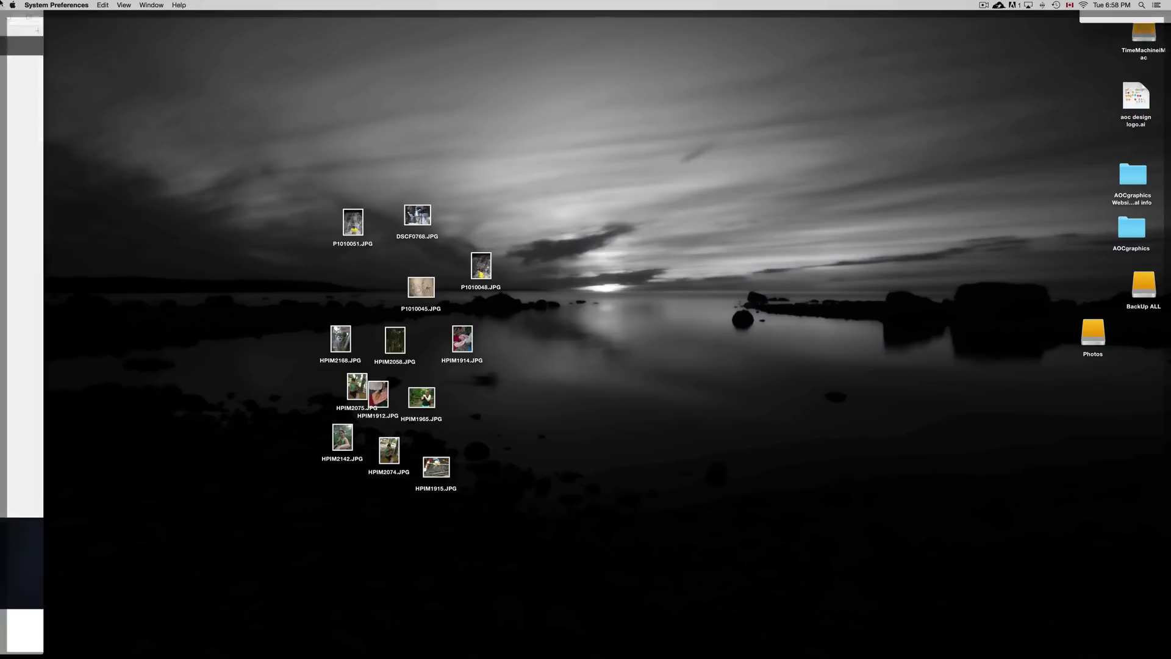
left_click_drag(971, 78, 729, 93)
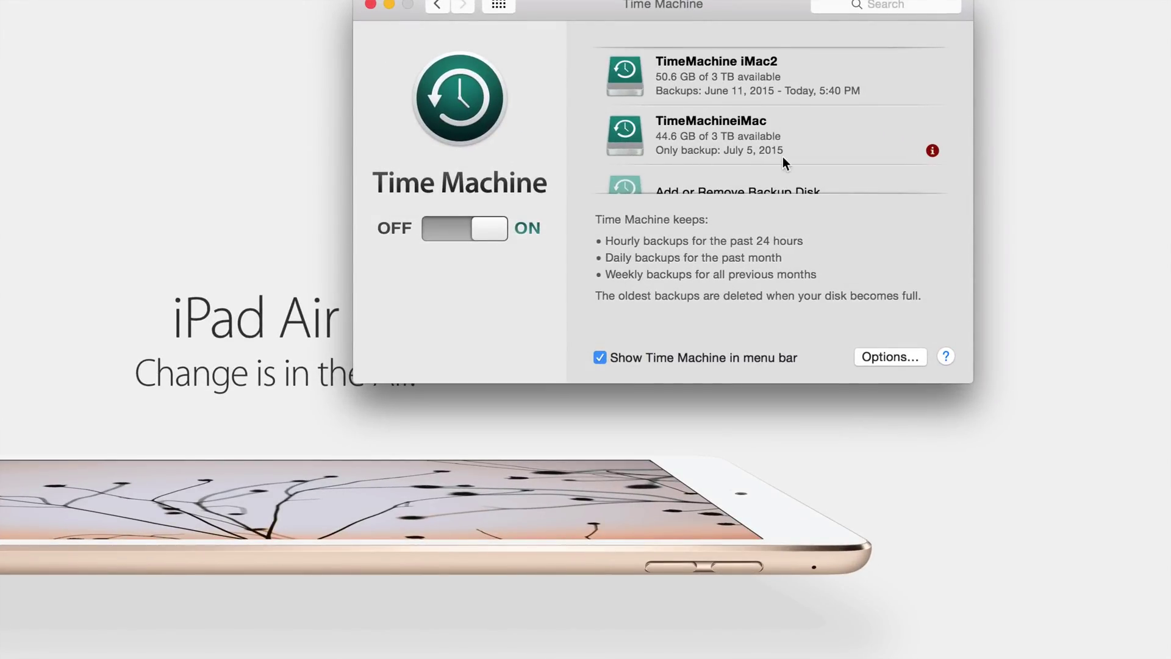
Step: Remove TimeMachineiMac from the backup disks and confirm Stop Using This Disk
scroll(782, 156, "down", 1)
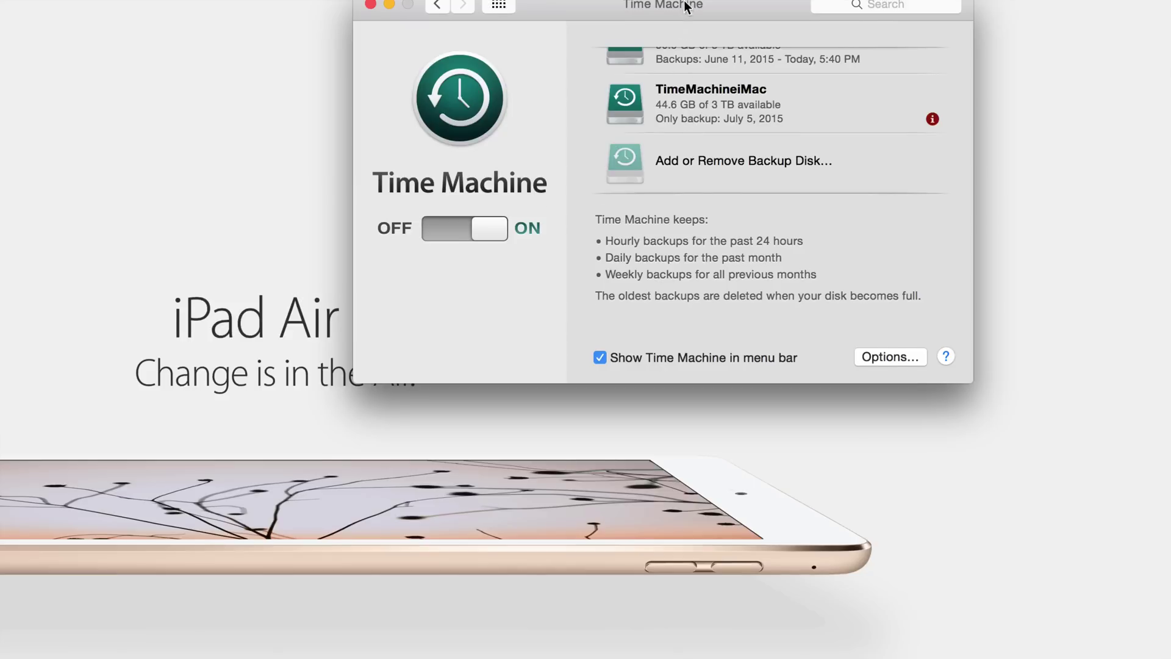
left_click(672, 155)
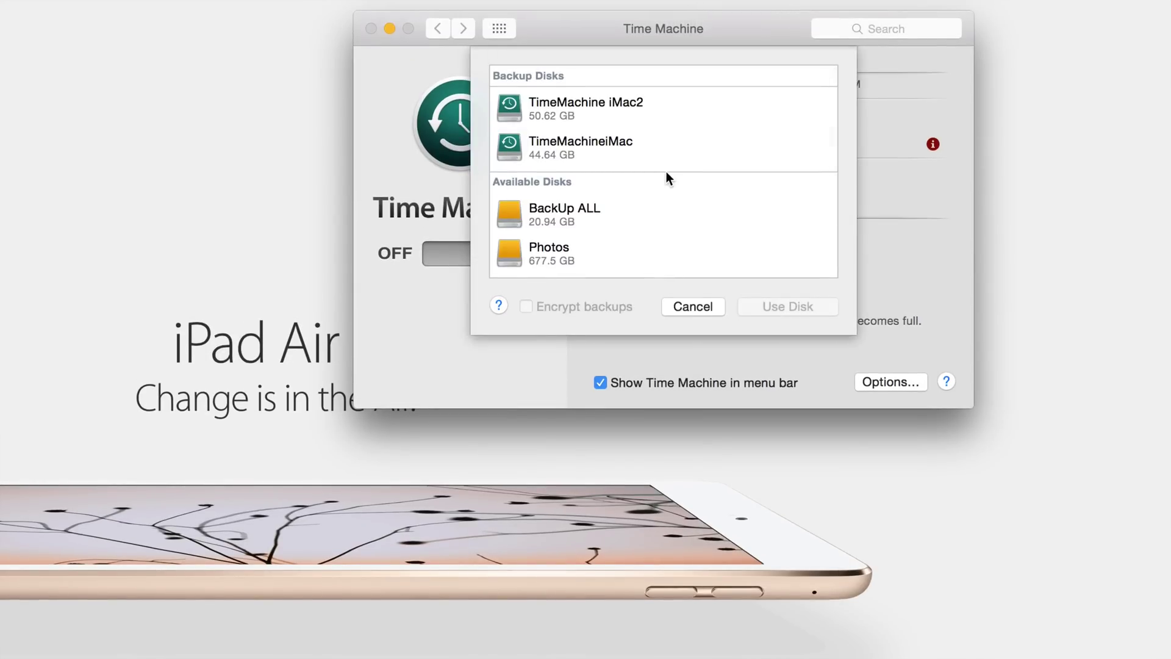
left_click(598, 145)
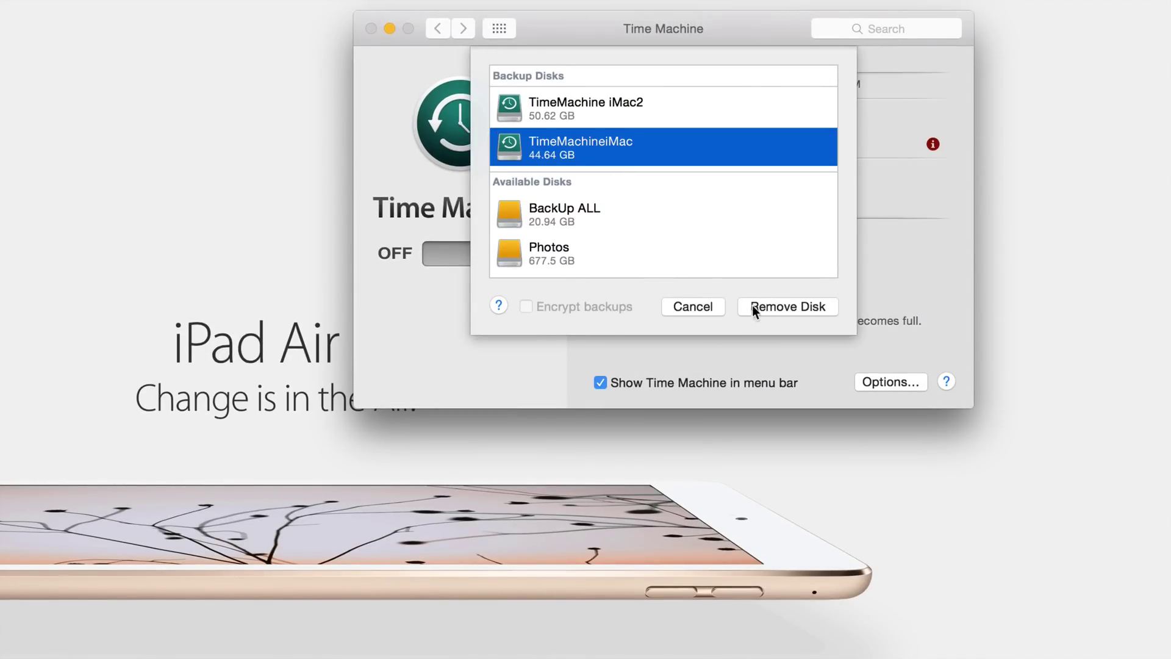
left_click(793, 305)
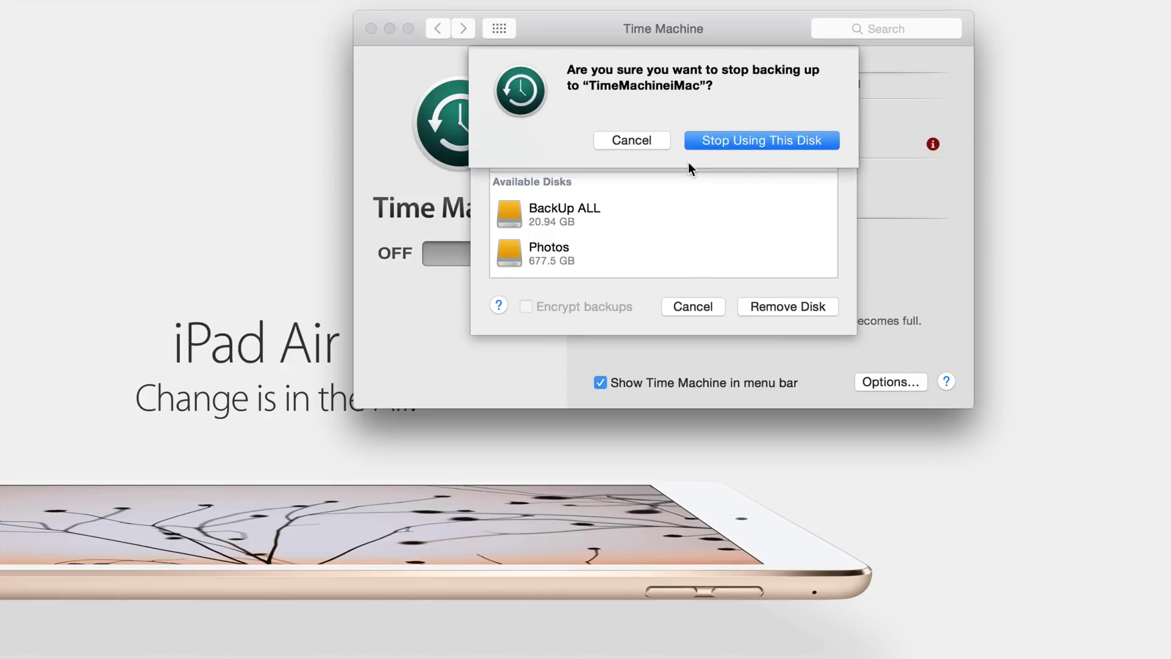
left_click(741, 143)
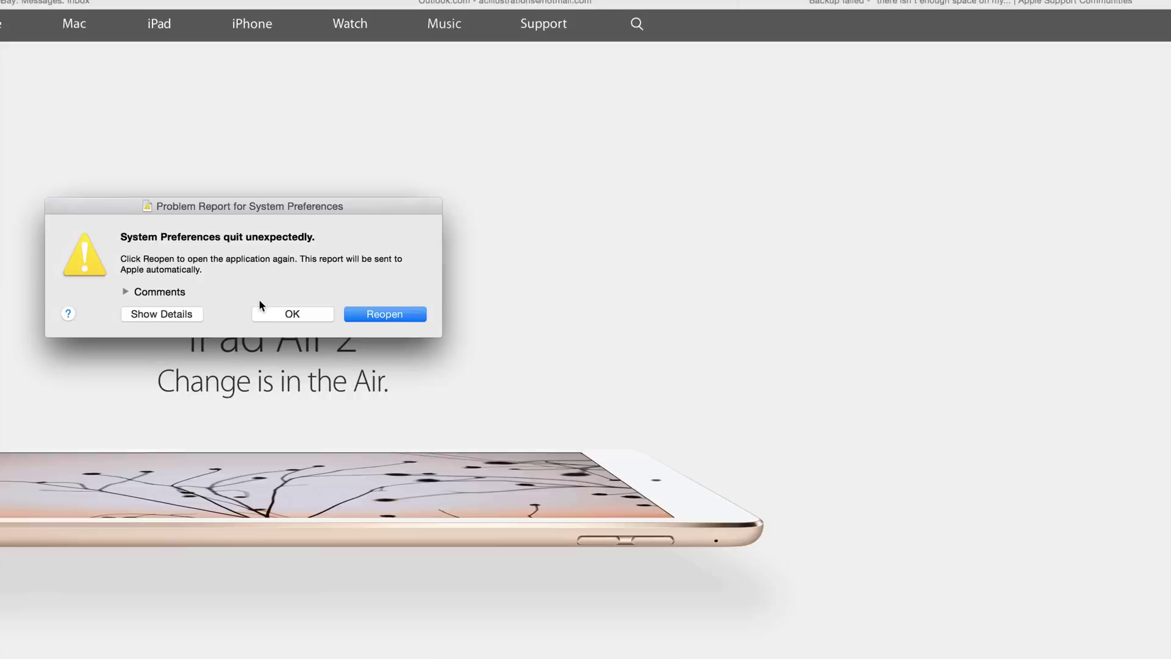
Step: Move the crash report aside, deny Safari's control request, reopen System Preferences, and show the desktop
left_click_drag(228, 217, 631, 193)
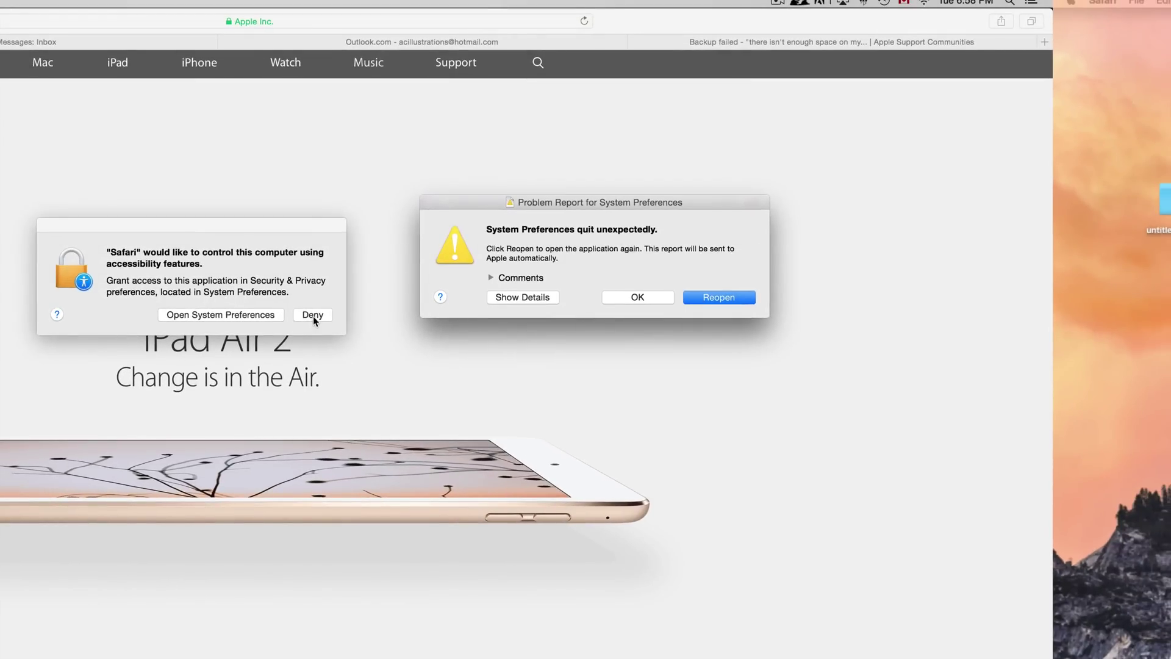
left_click(313, 315)
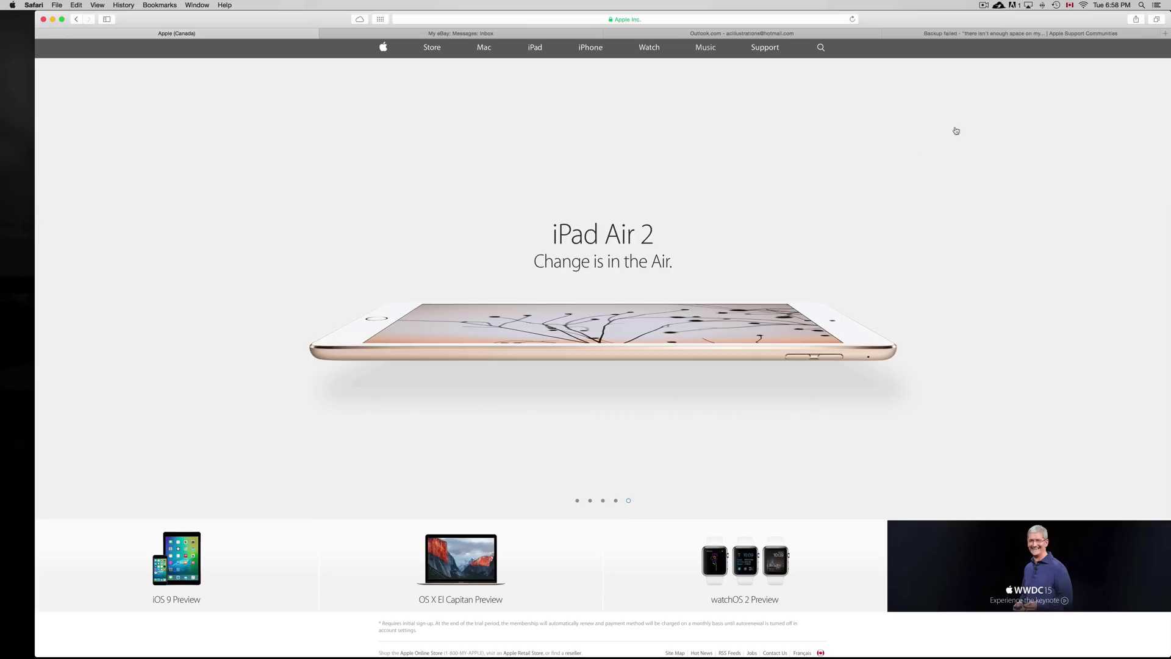
mouse_move(756, 654)
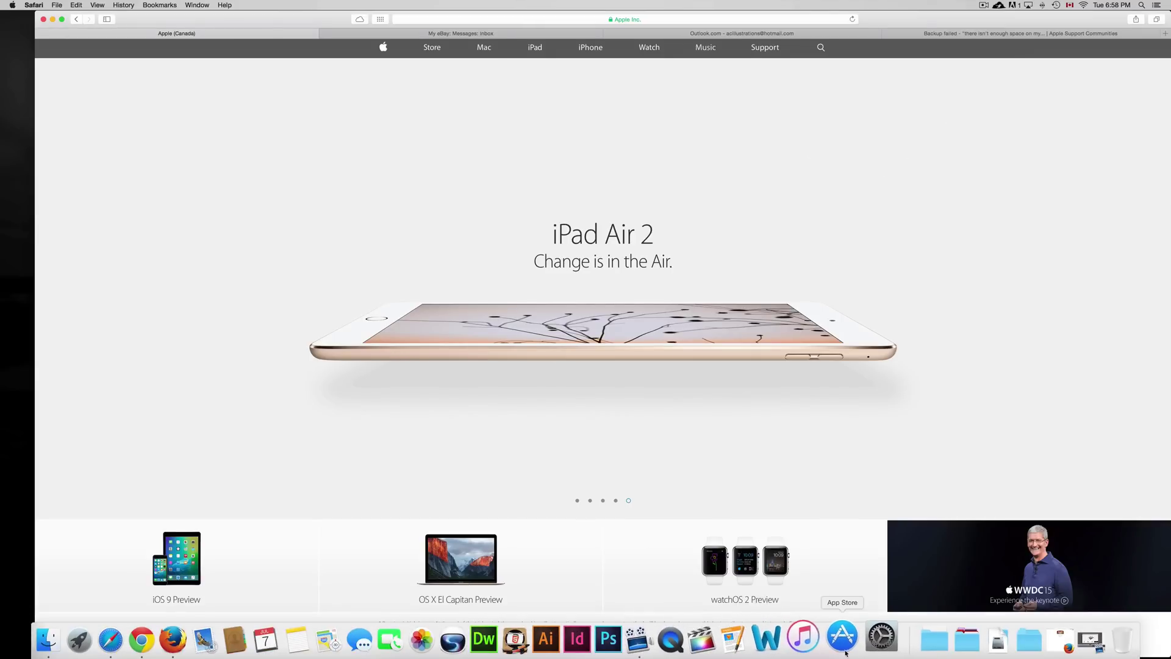
left_click(880, 638)
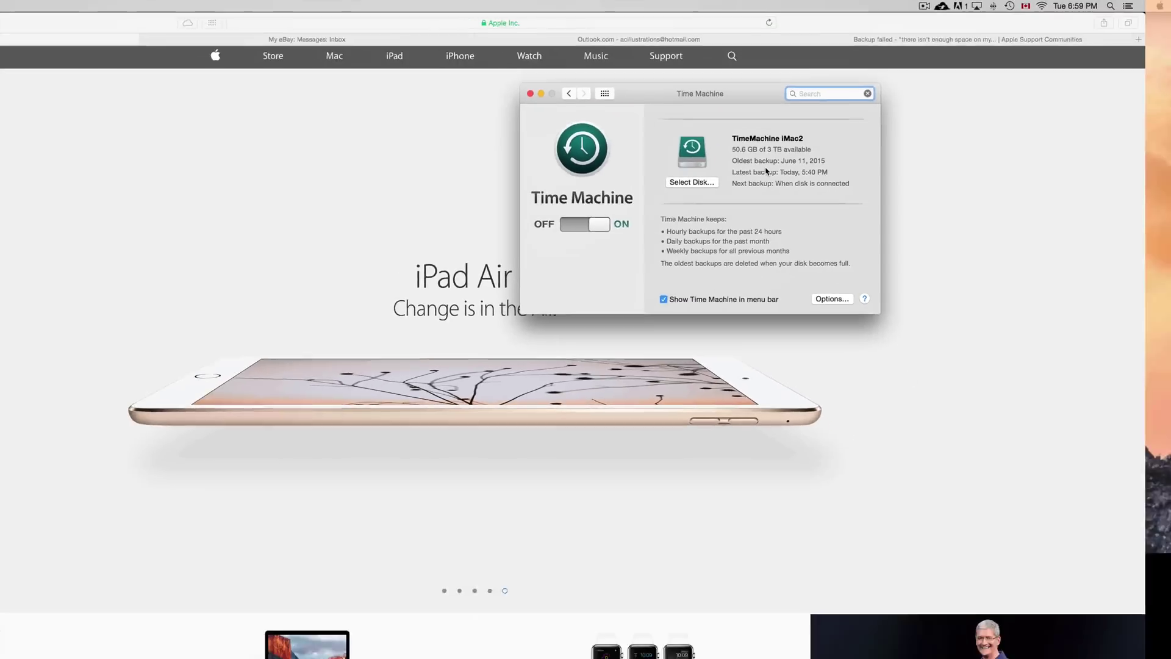
key("F11")
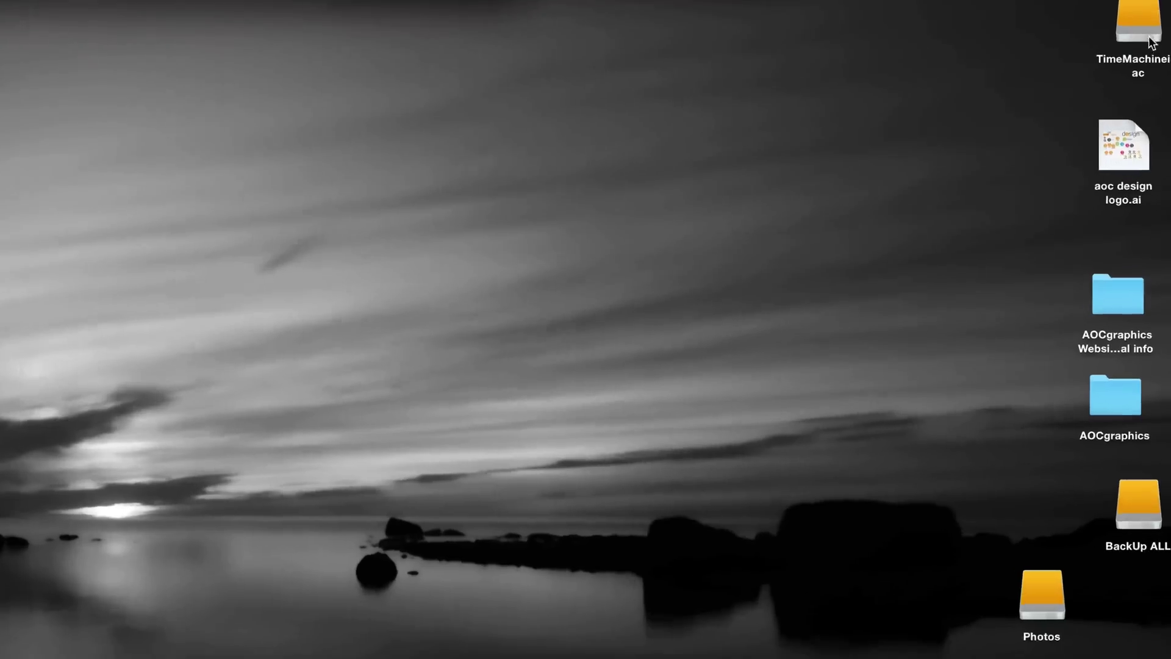
Step: Open the TimeMachineiMac drive from the desktop and then its Backups.backupdb folder
left_click_drag(1148, 40, 944, 110)
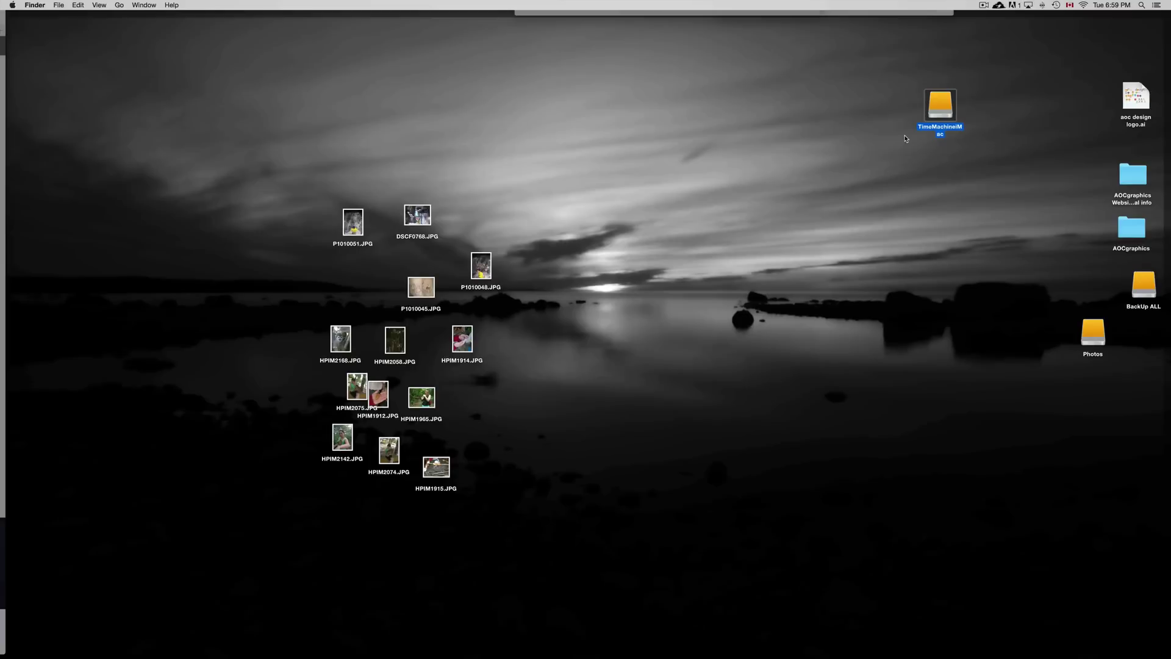
double_click(713, 162)
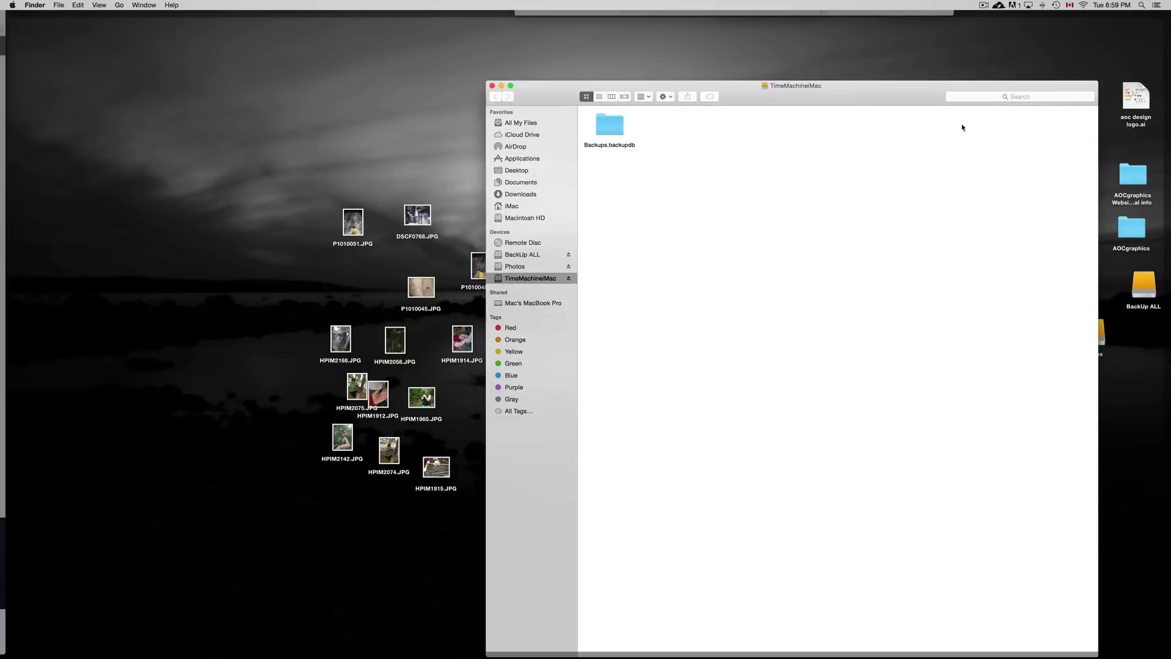
left_click(613, 127)
double_click(613, 127)
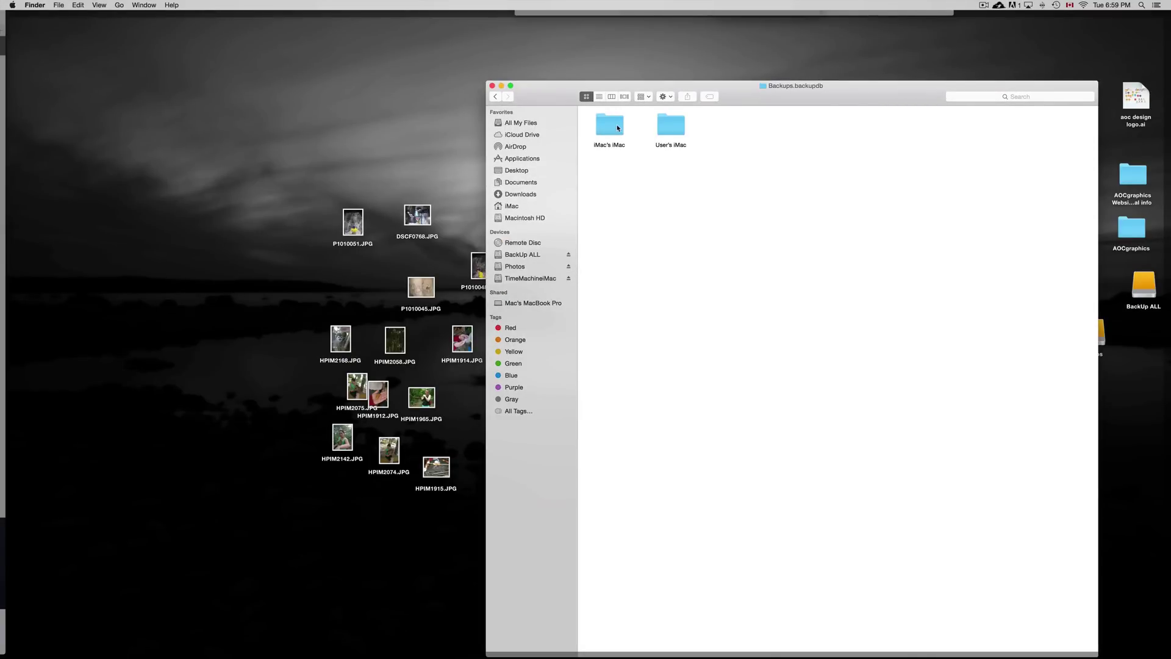
Step: Move Backups.backupdb from TimeMachineiMac to the Trash and choose Empty Trash from the Dock
left_click(496, 99)
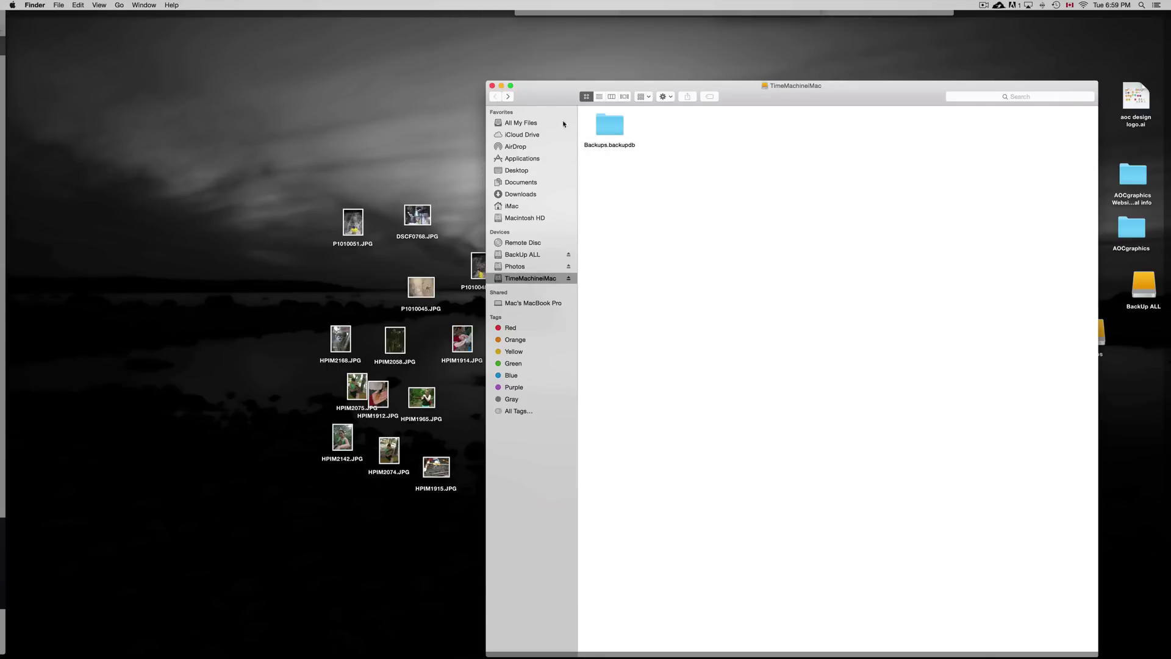
left_click(617, 129)
right_click(617, 129)
left_click(662, 143)
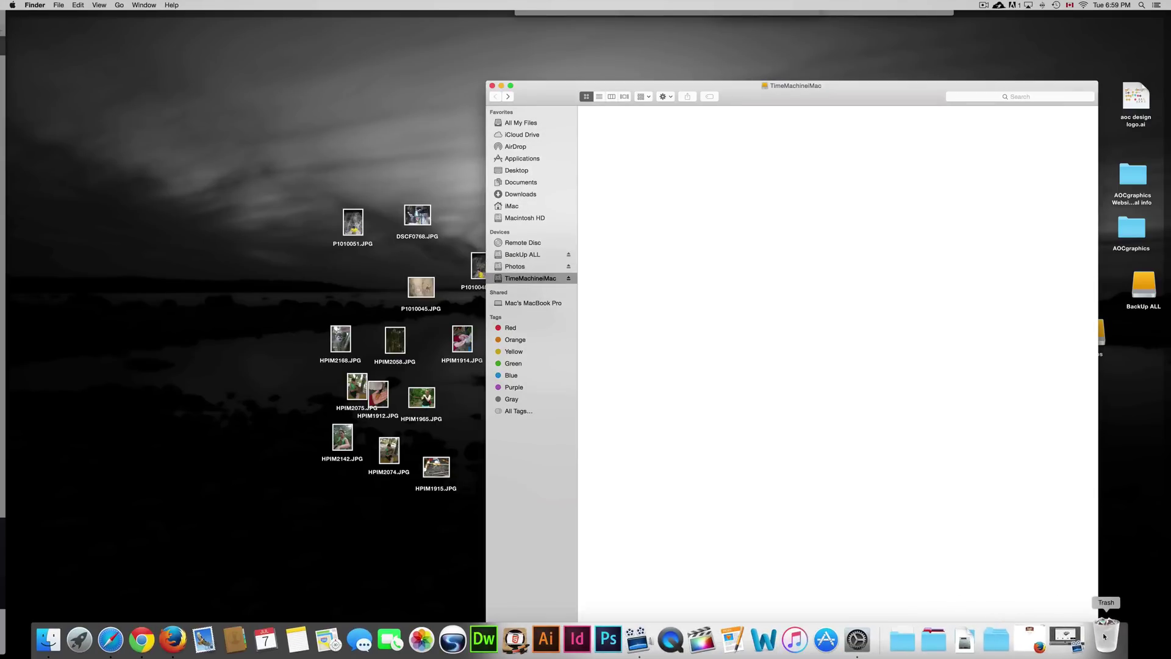
right_click(1106, 636)
left_click(1118, 597)
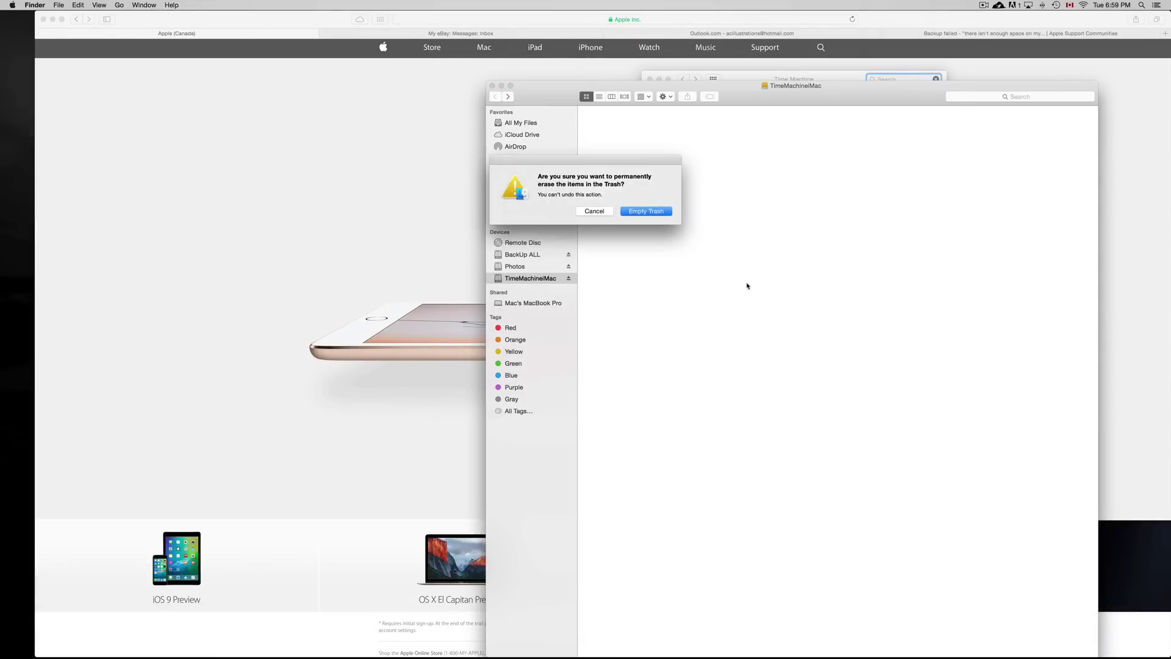
Step: Confirm permanently emptying the Trash and drag the progress panel out of the way
left_click(650, 212)
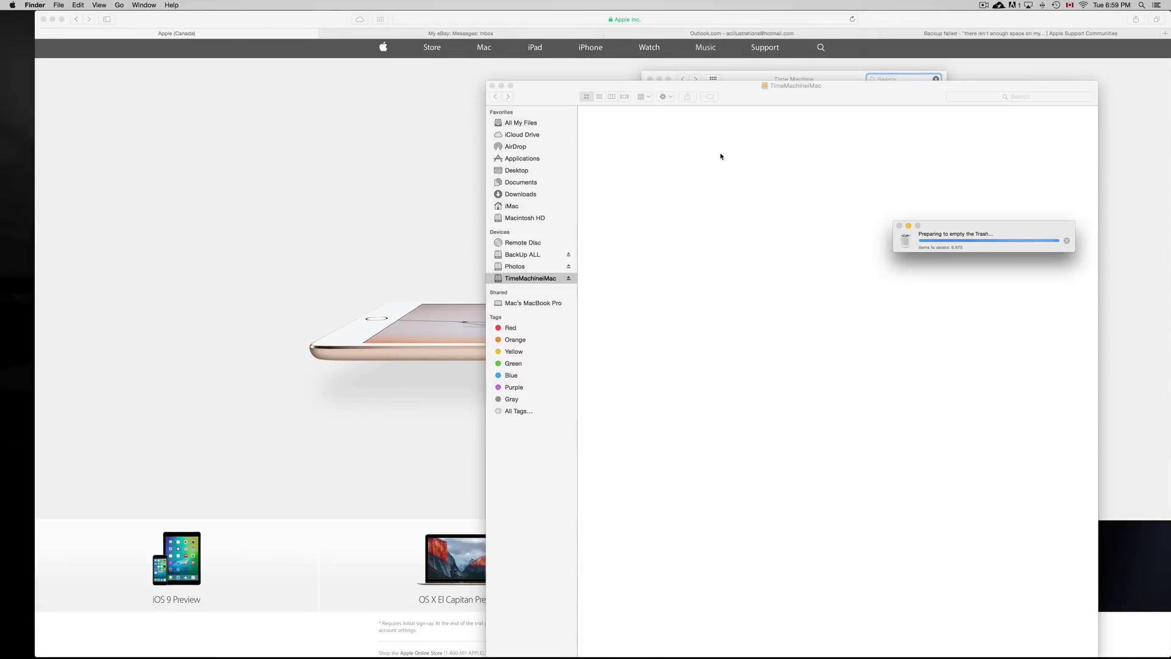
left_click_drag(958, 225, 843, 181)
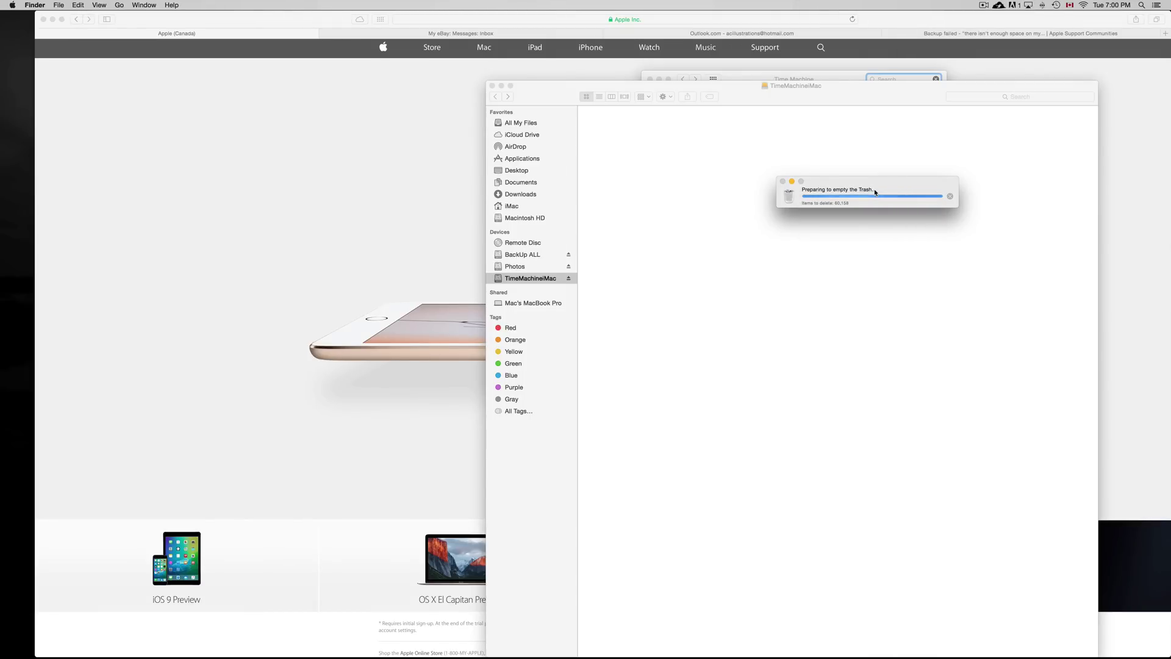
Step: Launch Disk Utility through a Spotlight search for 'disk'
left_click(1141, 4)
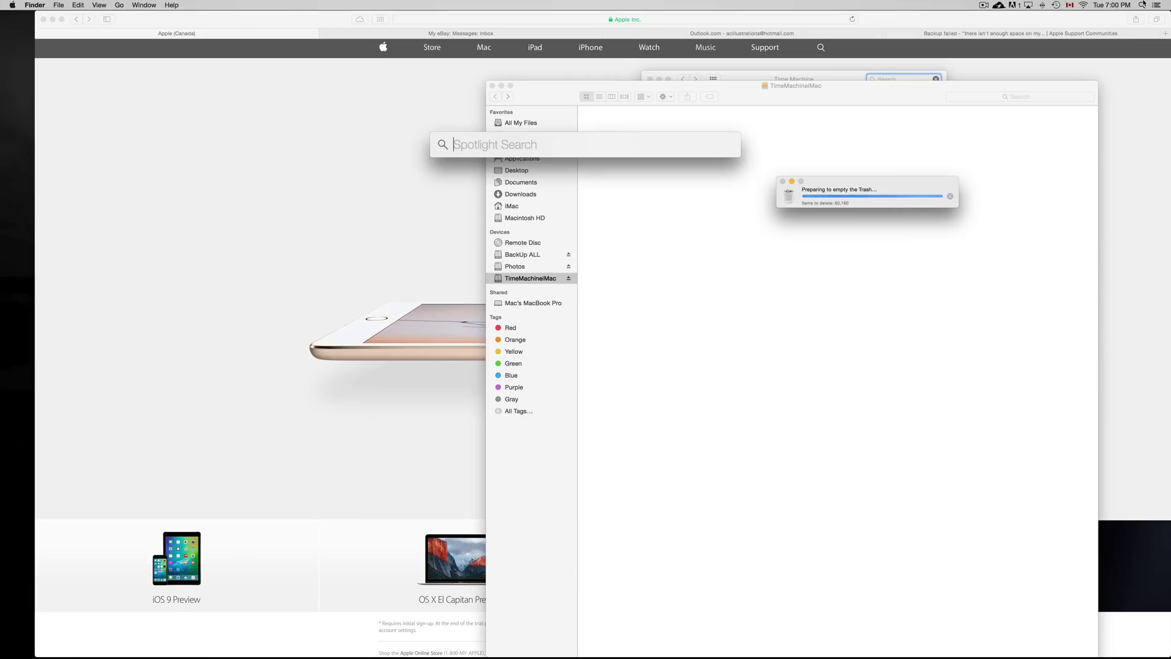
type("disk")
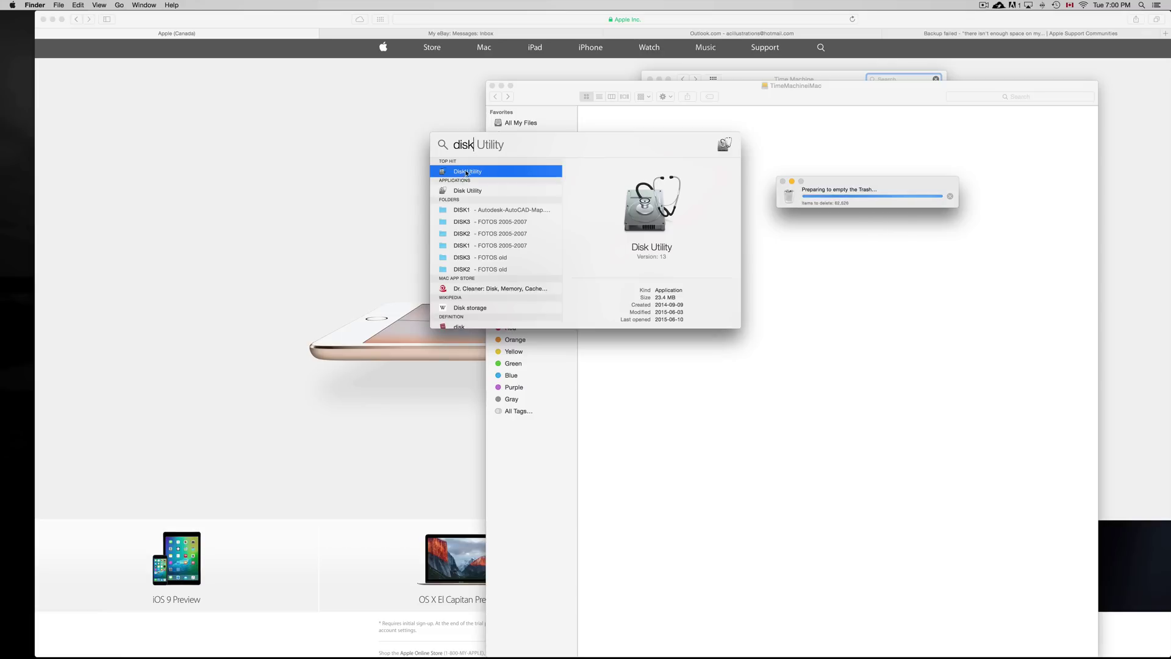
left_click(468, 171)
double_click(468, 171)
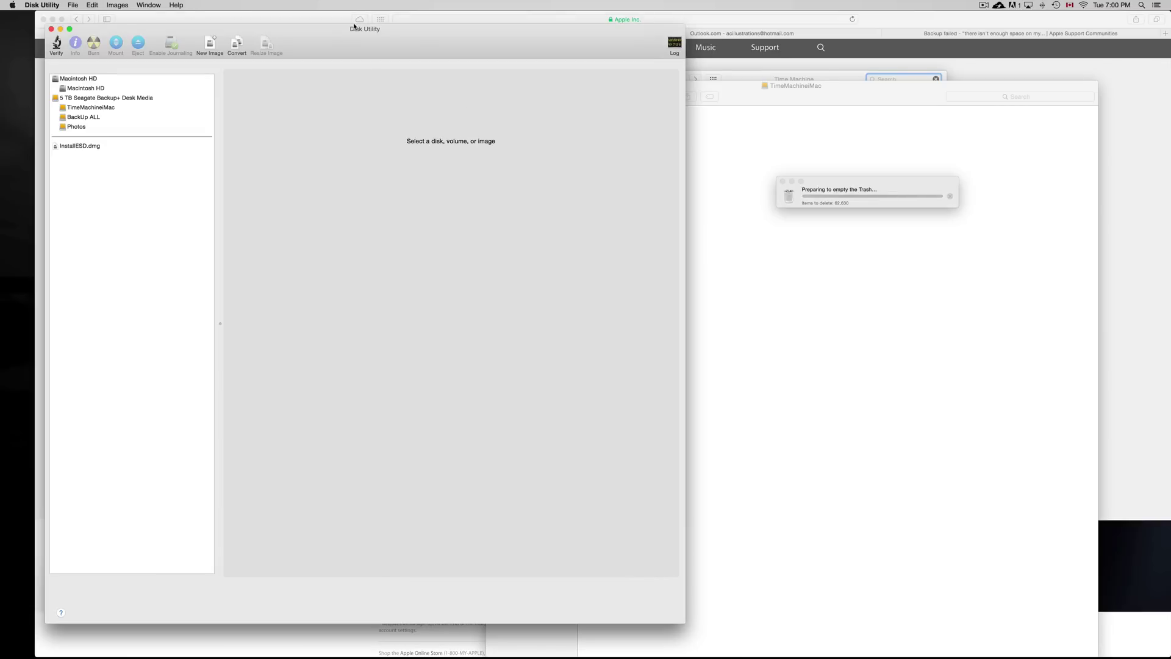
left_click_drag(354, 27, 614, 69)
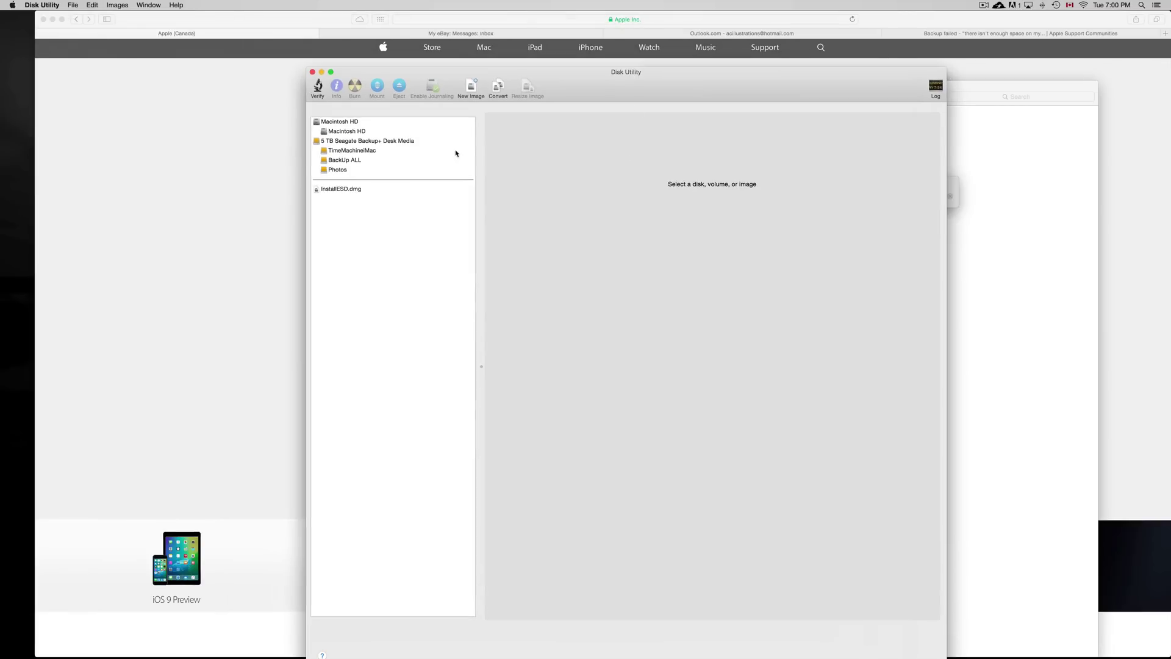
Step: Select the TimeMachineiMac volume, view its Erase options, then close Disk Utility
left_click(364, 152)
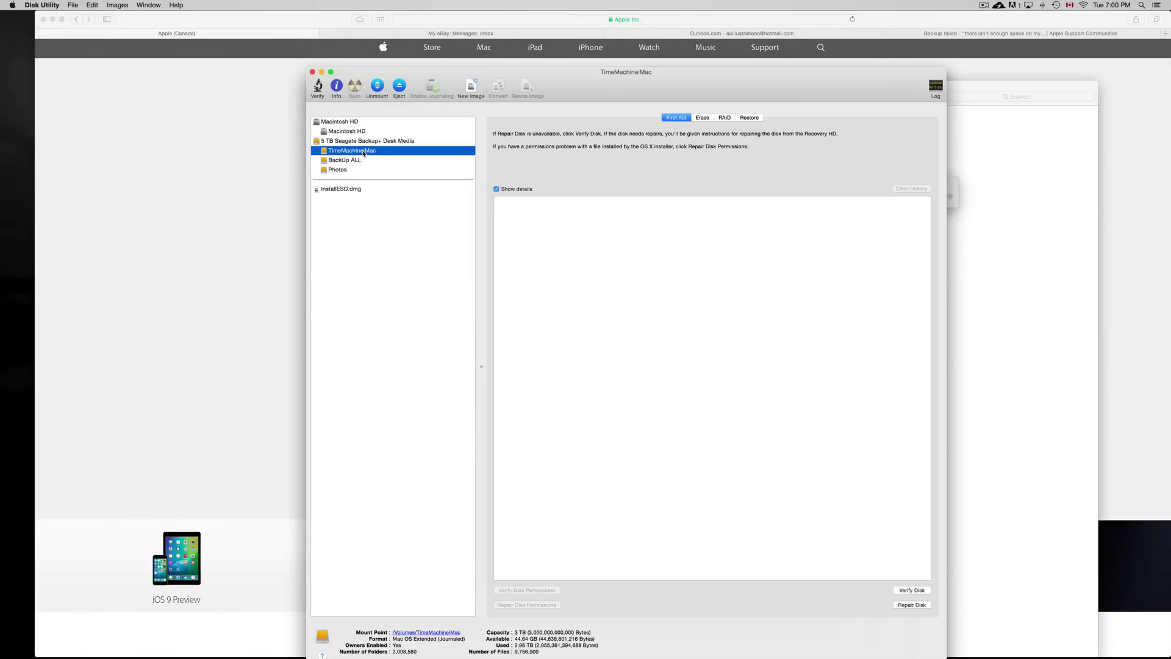
left_click_drag(707, 86, 740, 64)
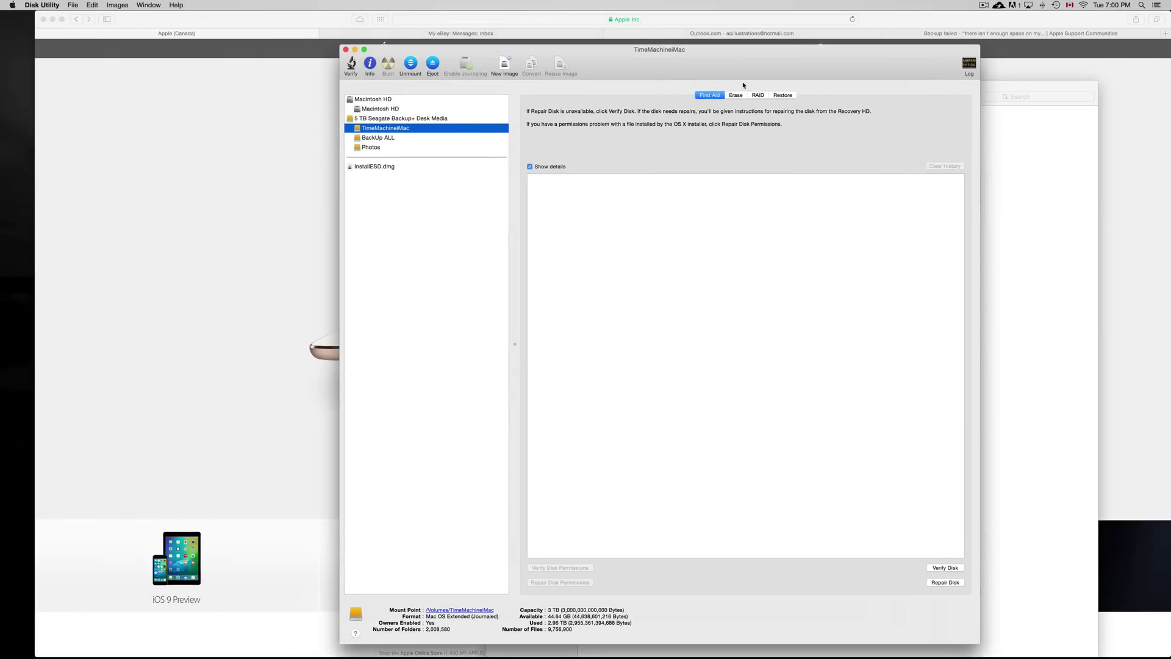
left_click(736, 95)
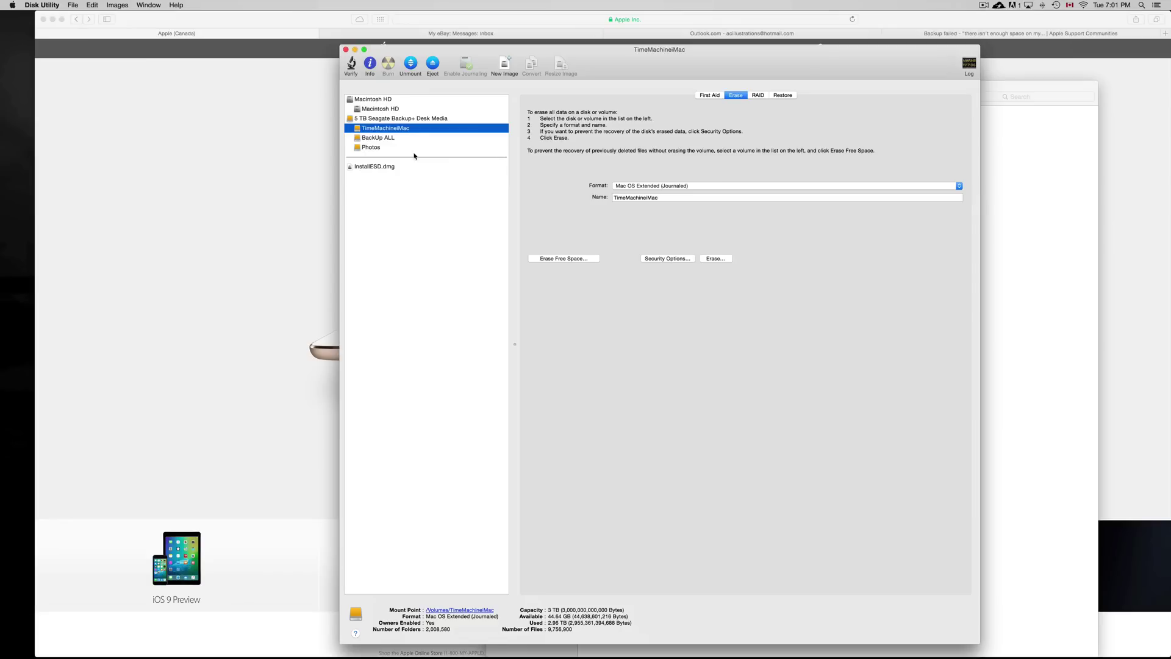
left_click(345, 50)
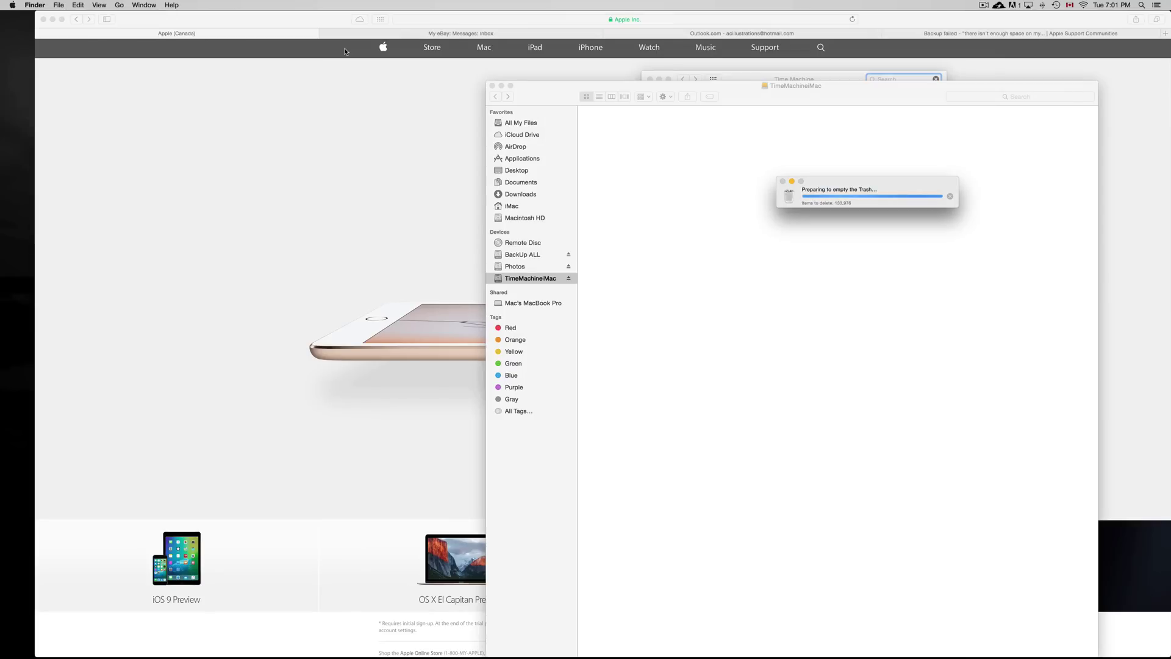
Step: Shift the Trash progress panel up-left and bring the Time Machine preferences to the front
left_click_drag(876, 183, 804, 175)
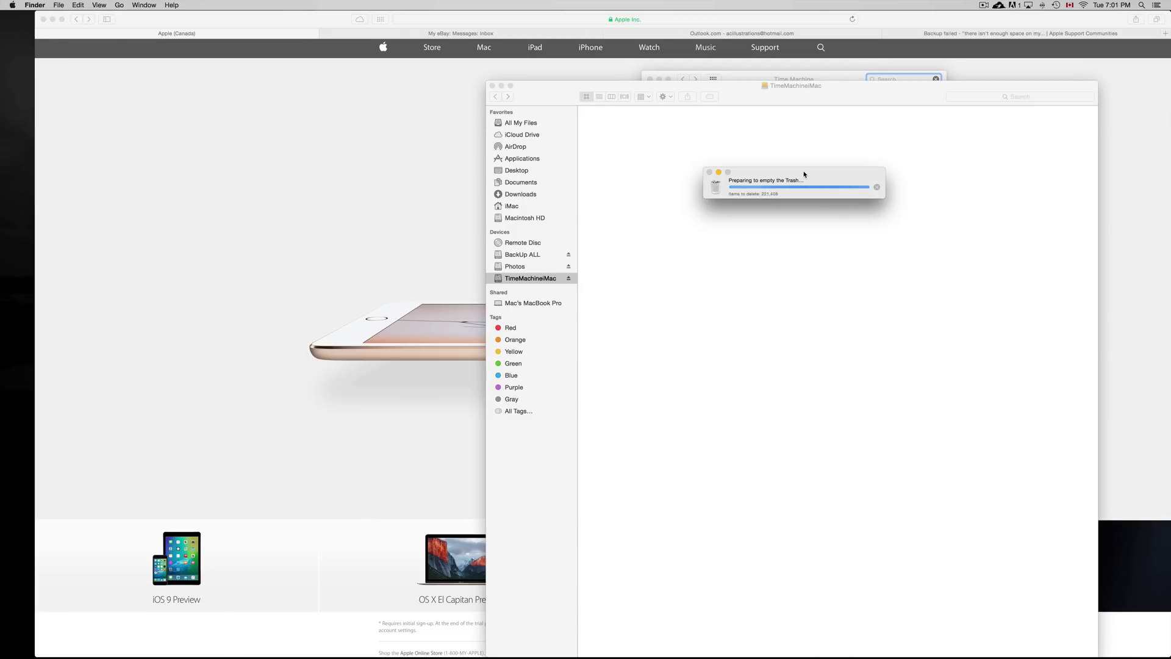
left_click_drag(804, 174, 715, 151)
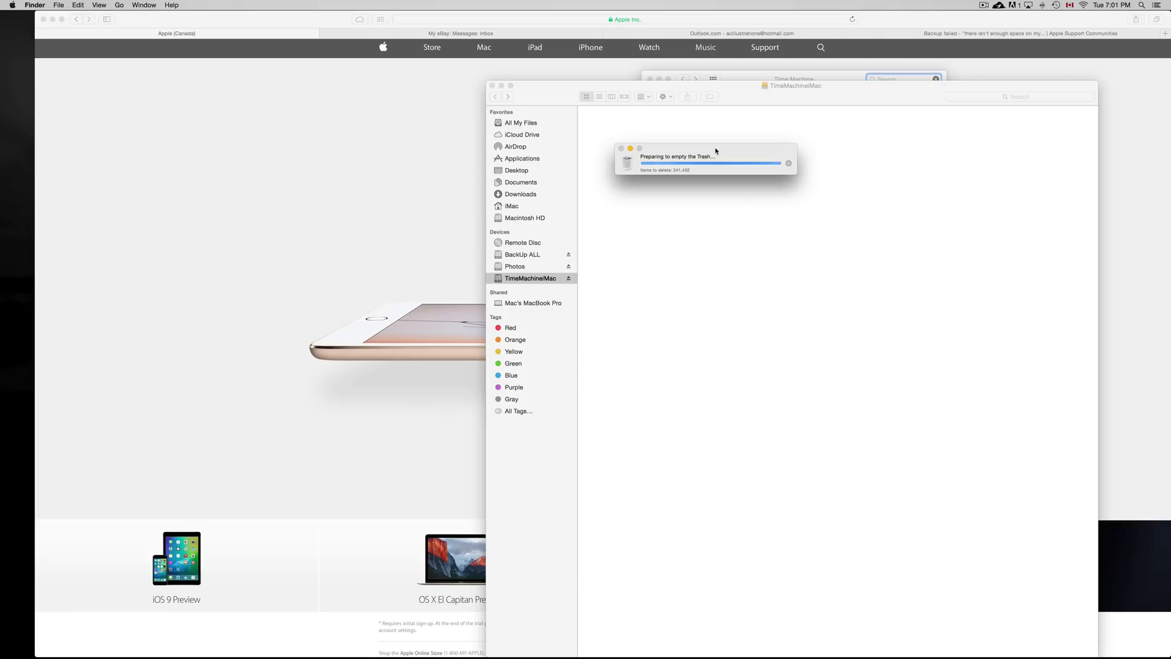
left_click(752, 79)
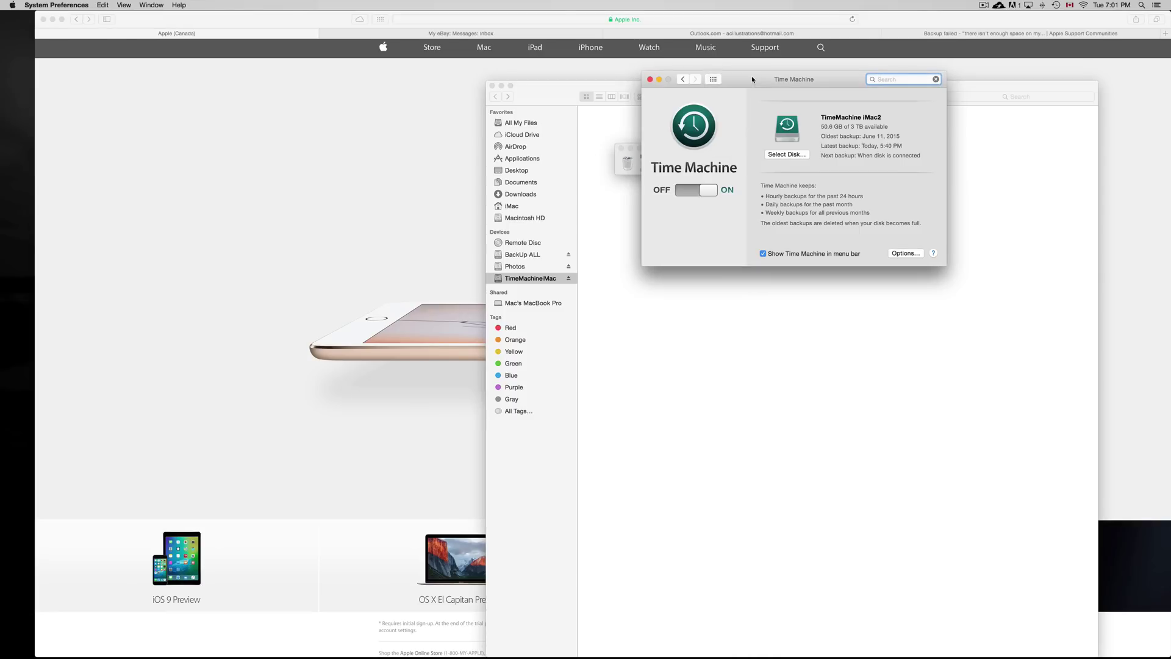
left_click(793, 155)
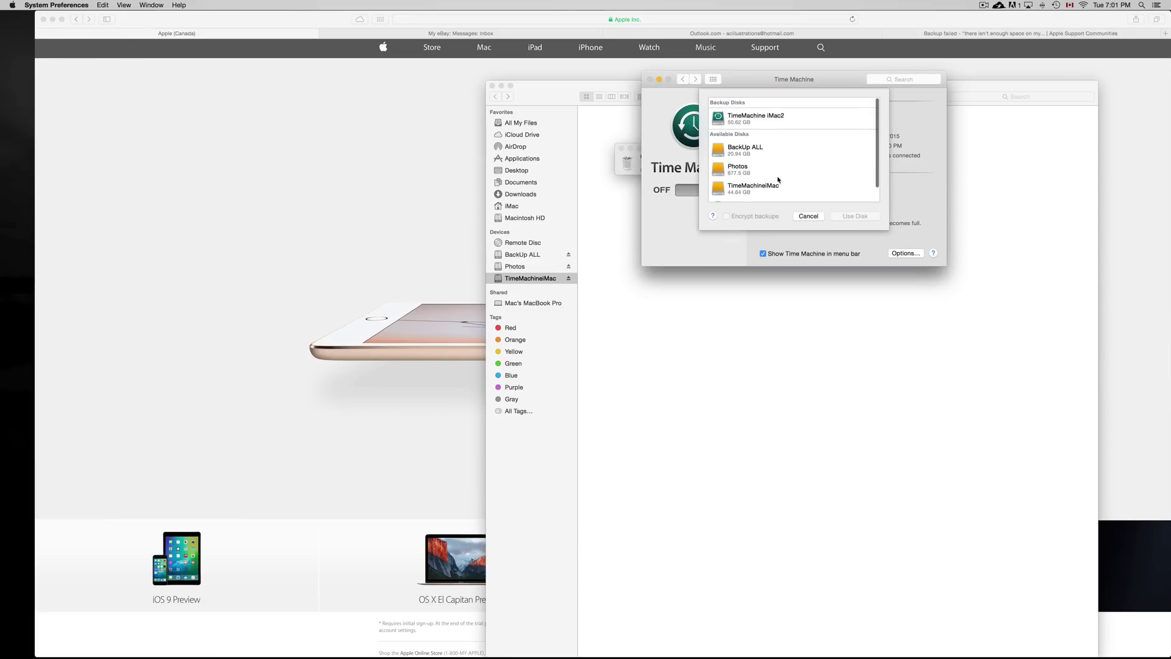
scroll(778, 180, "down", 2)
scroll(775, 165, "up", 2)
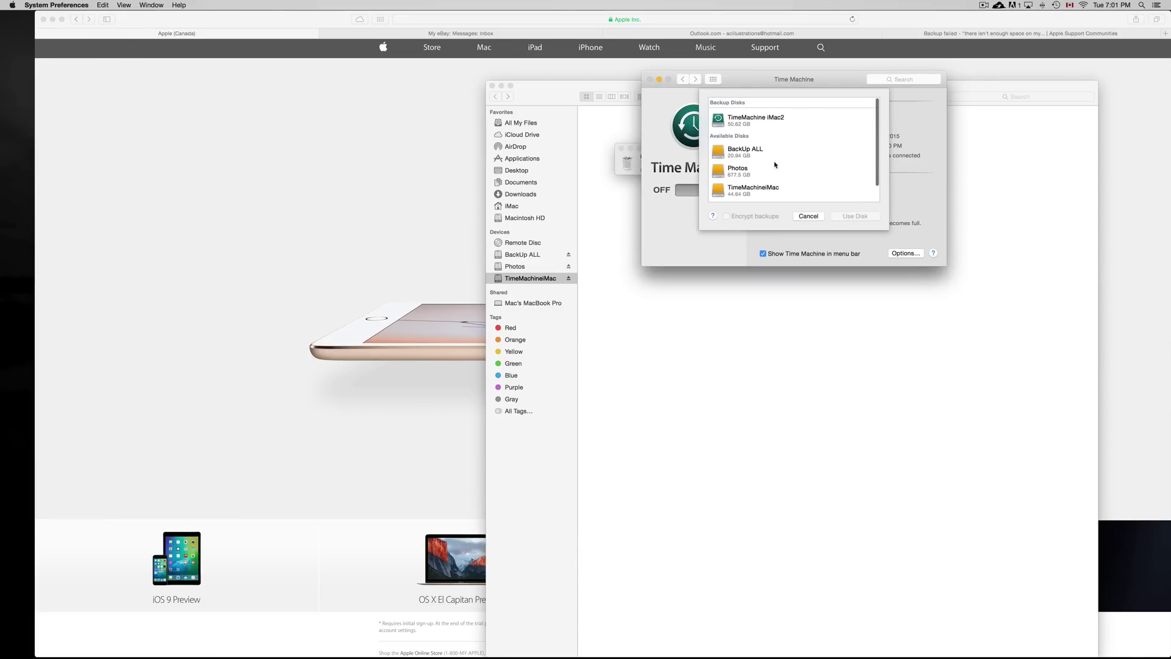
scroll(739, 129, "down", 1)
scroll(741, 174, "down", 2)
scroll(743, 140, "up", 2)
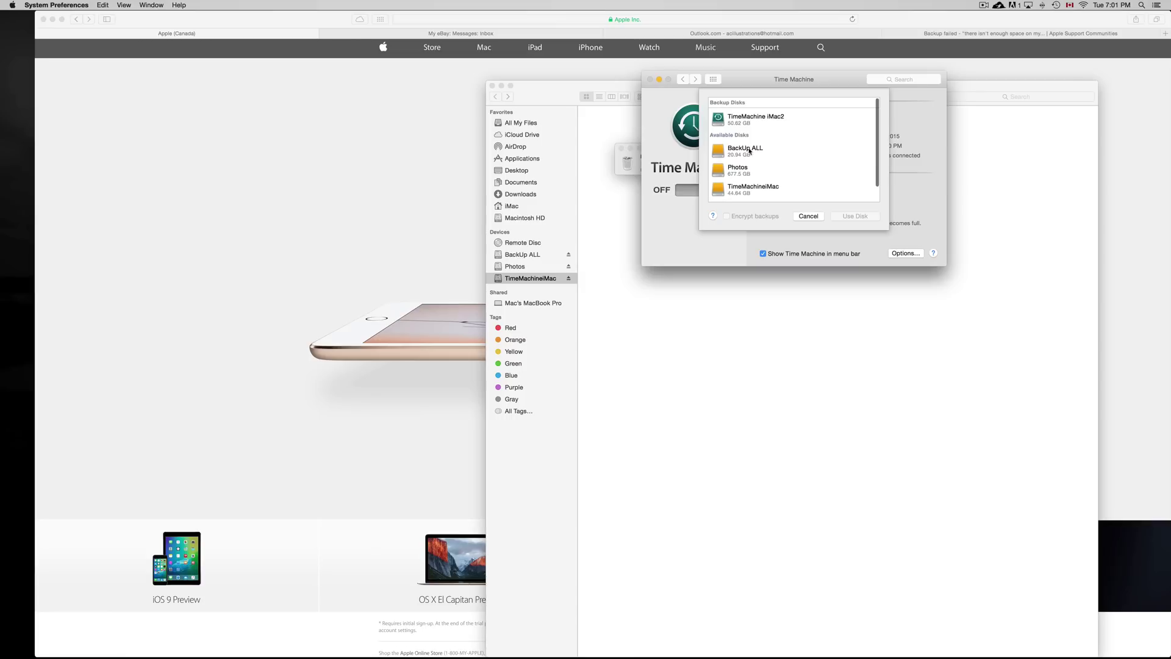
scroll(755, 147, "down", 2)
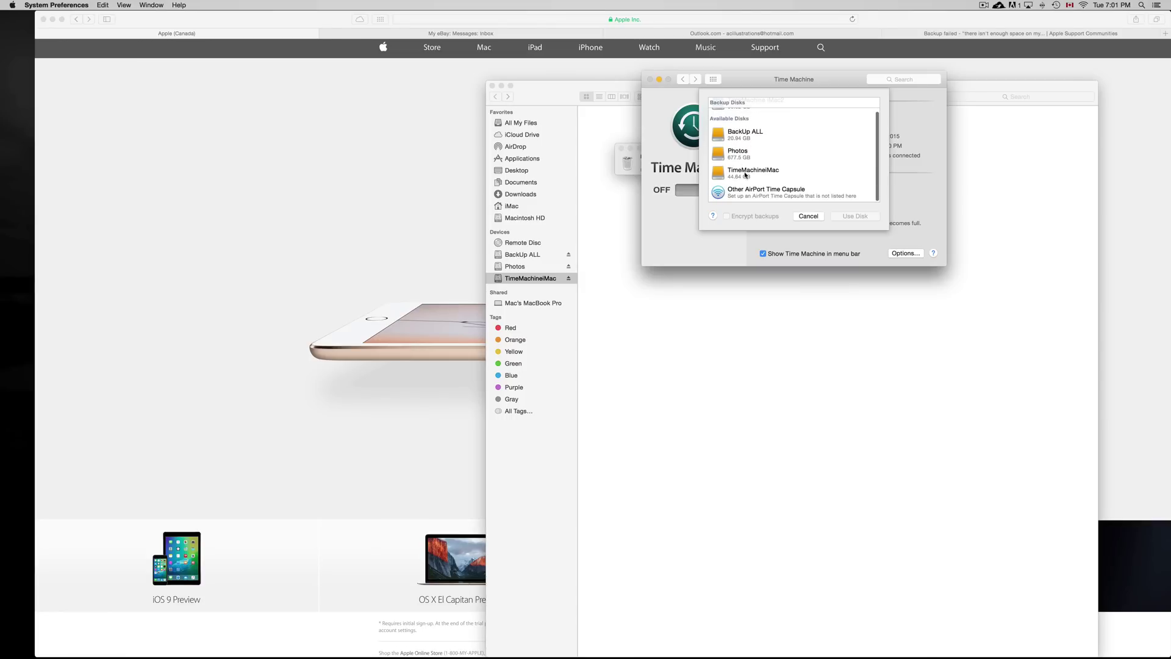
left_click(745, 175)
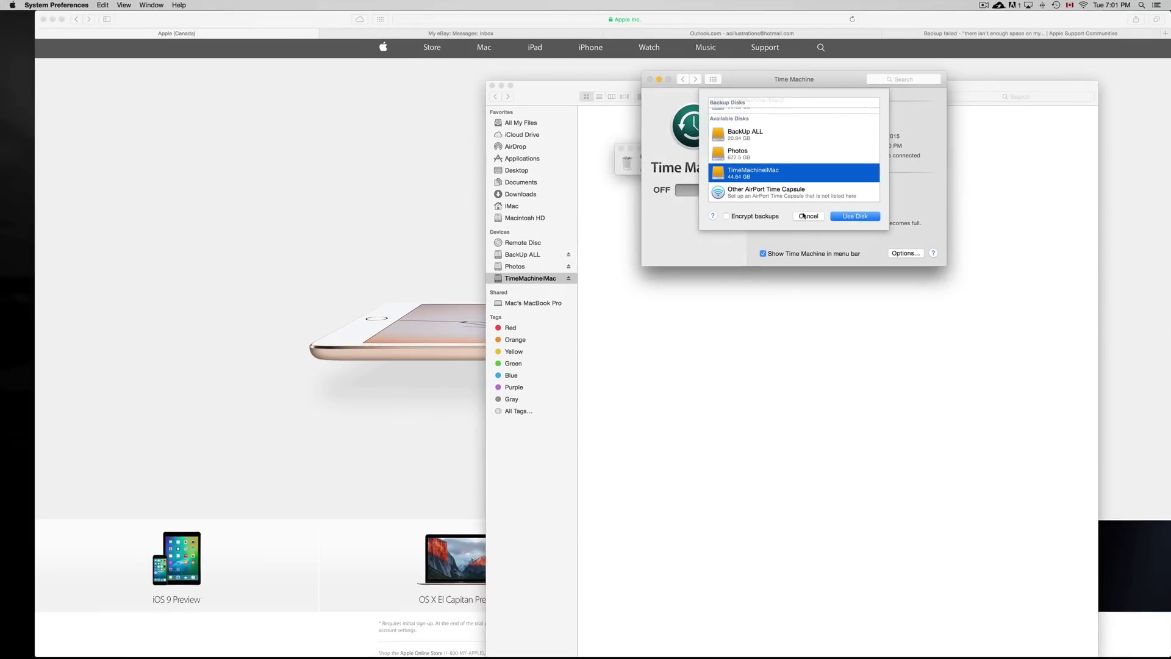
left_click(804, 215)
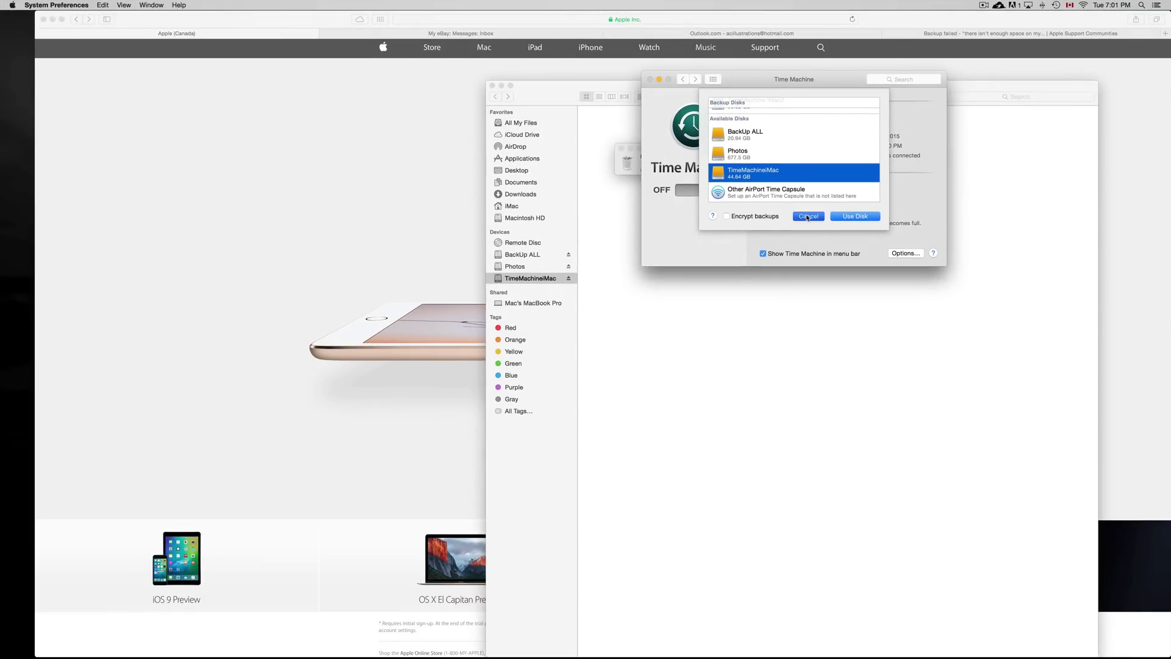
Step: Shift the Finder window down-right, check the Time Machine menu-bar status, and return to the Time Machine preferences
left_click(602, 125)
left_click_drag(792, 90, 837, 180)
left_click(632, 163)
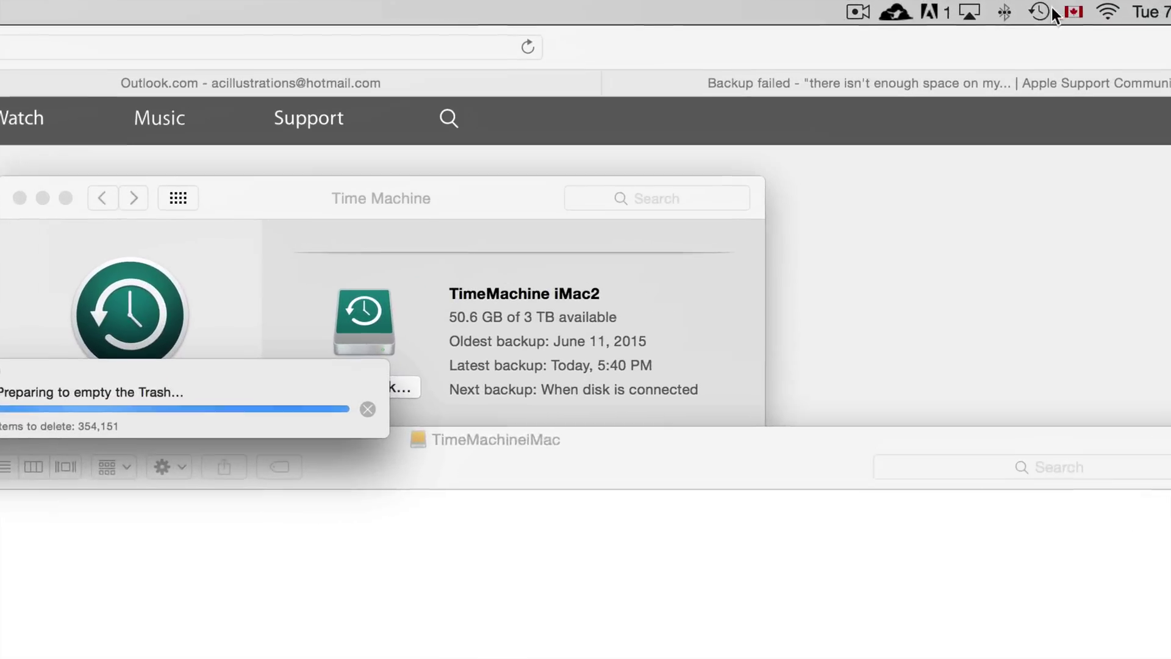
left_click(1054, 6)
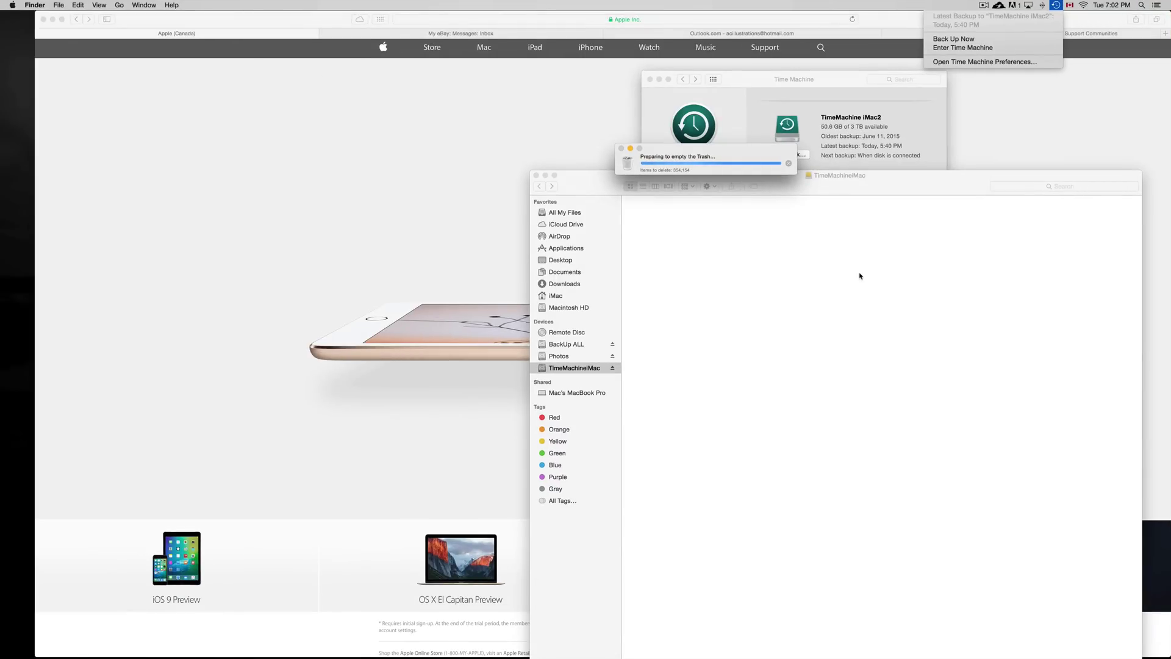
left_click(747, 85)
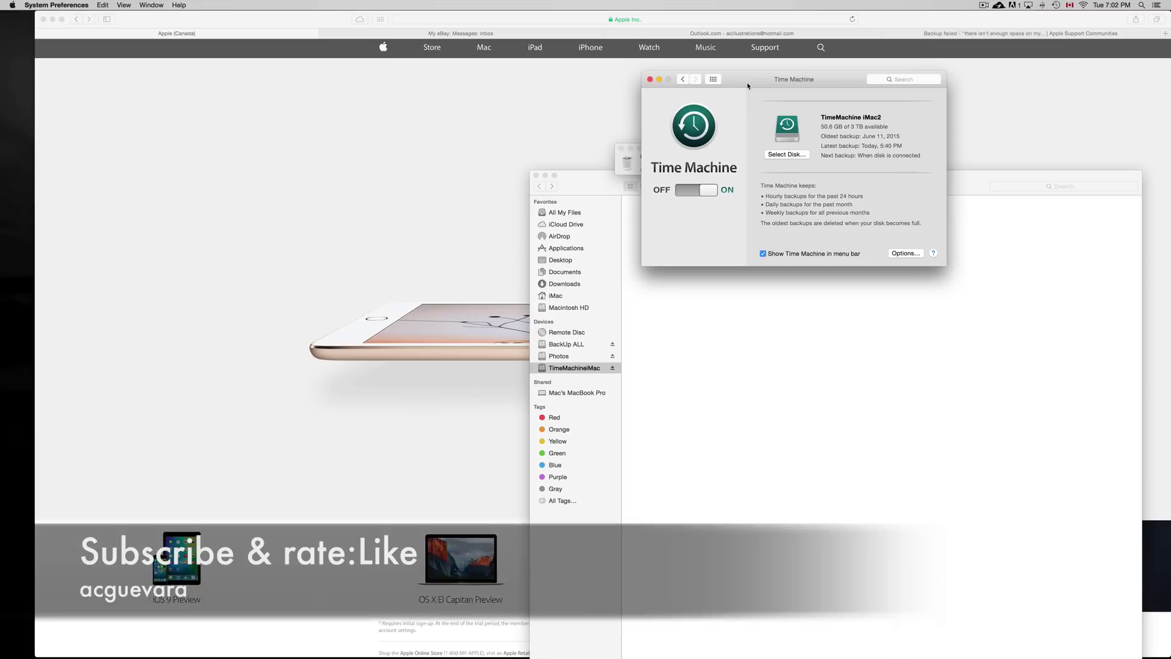